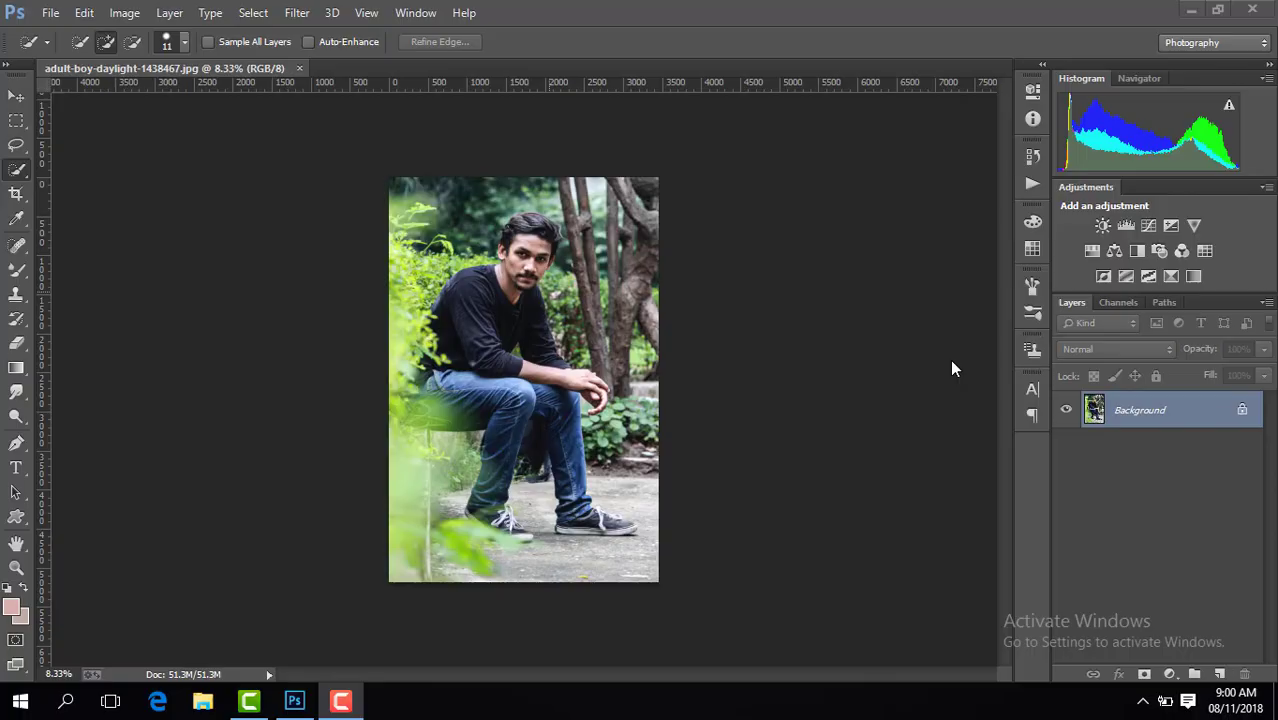
Duplicate the photo to Layer 1 and apply Shadows/Highlights with Shadows 35%, Highlights 0%
{"action": "left_click", "coordinate": [950, 360]}
{"action": "key", "text": "ctrl+j"}
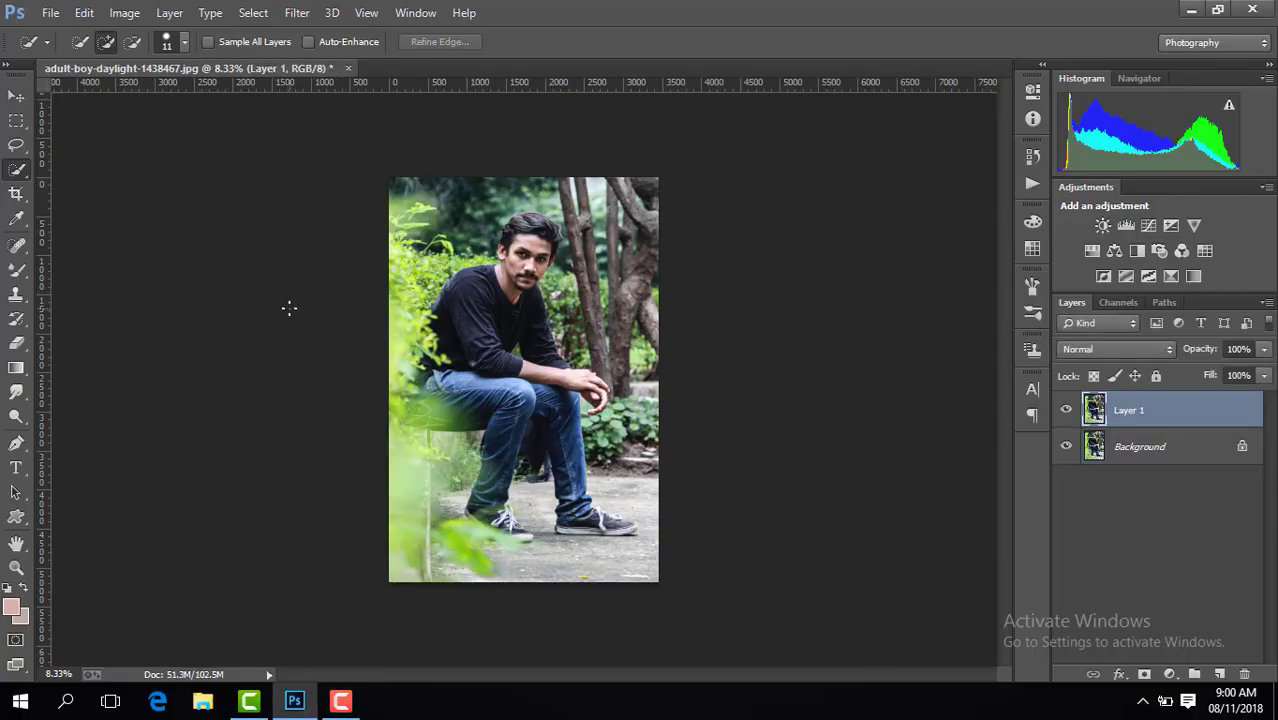
{"action": "left_click", "coordinate": [124, 12]}
{"action": "mouse_move", "coordinate": [152, 60]}
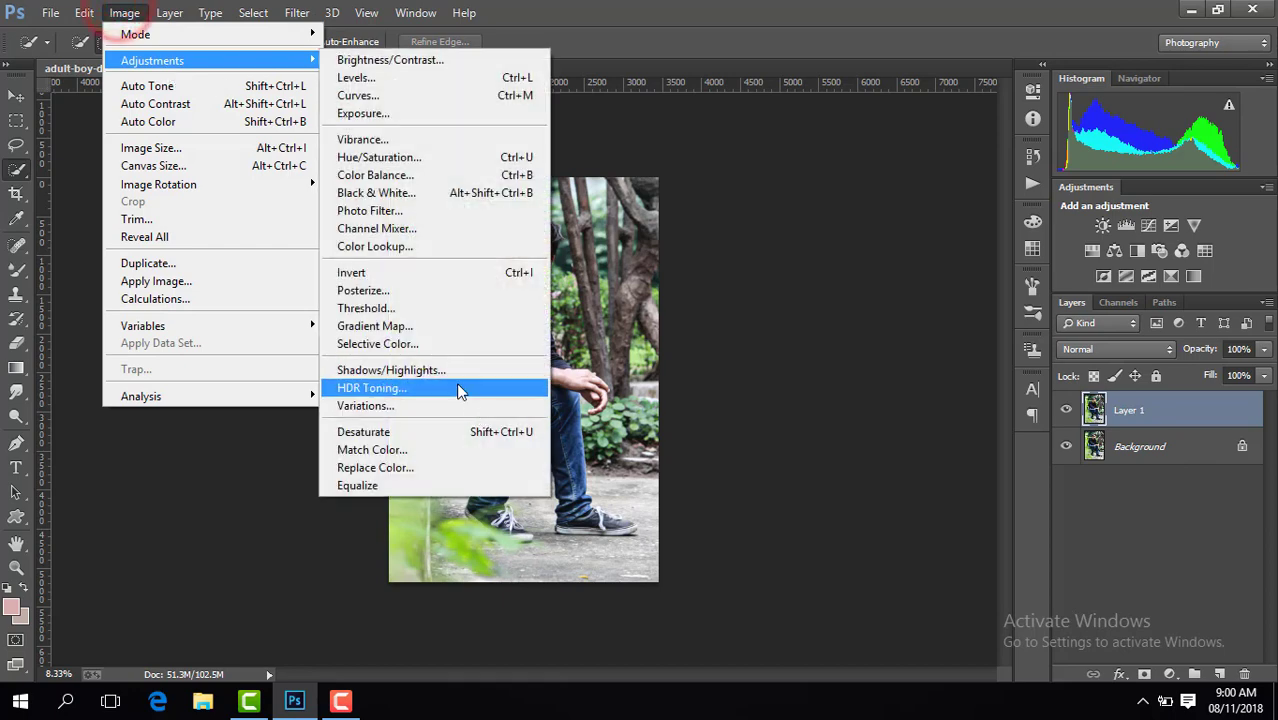
{"action": "left_click", "coordinate": [456, 372]}
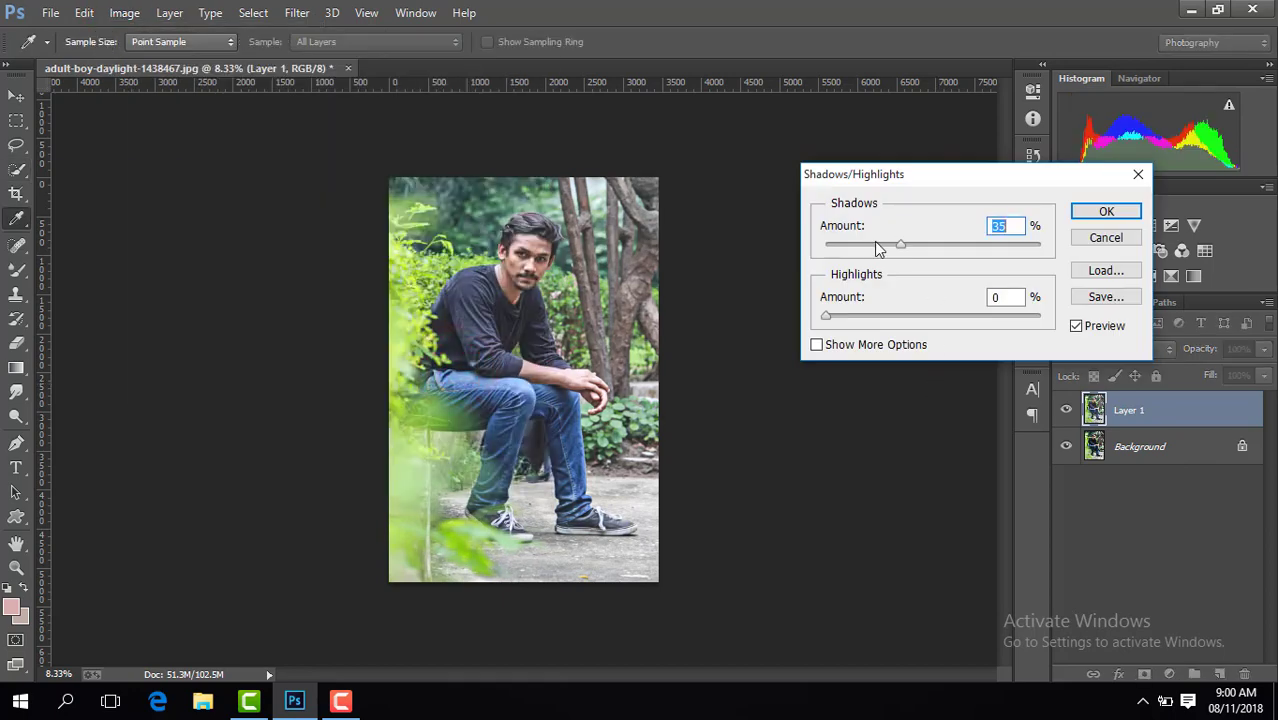
{"action": "left_click", "coordinate": [880, 244]}
{"action": "left_click", "coordinate": [1120, 213]}
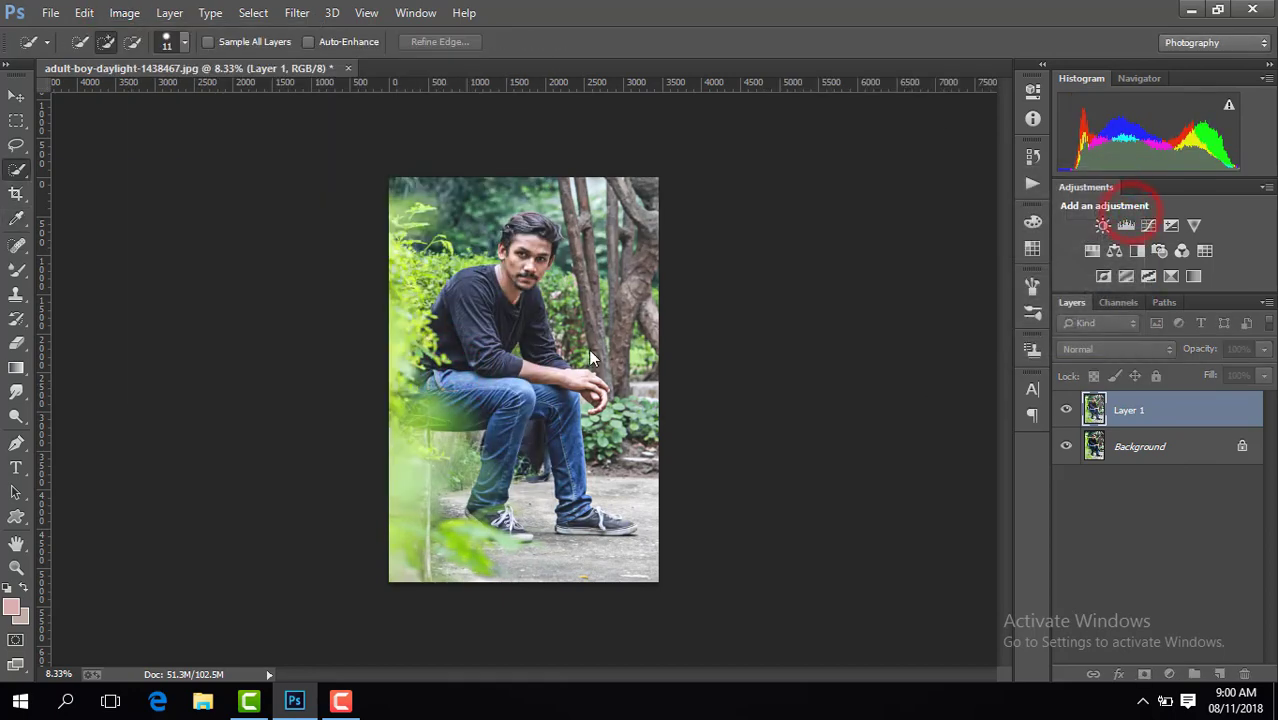
In Camera Raw, set Contrast +28, Highlights -100, Shadows +10, Blacks -28, Clarity +25, Vibrance +29
{"action": "left_click", "coordinate": [296, 13]}
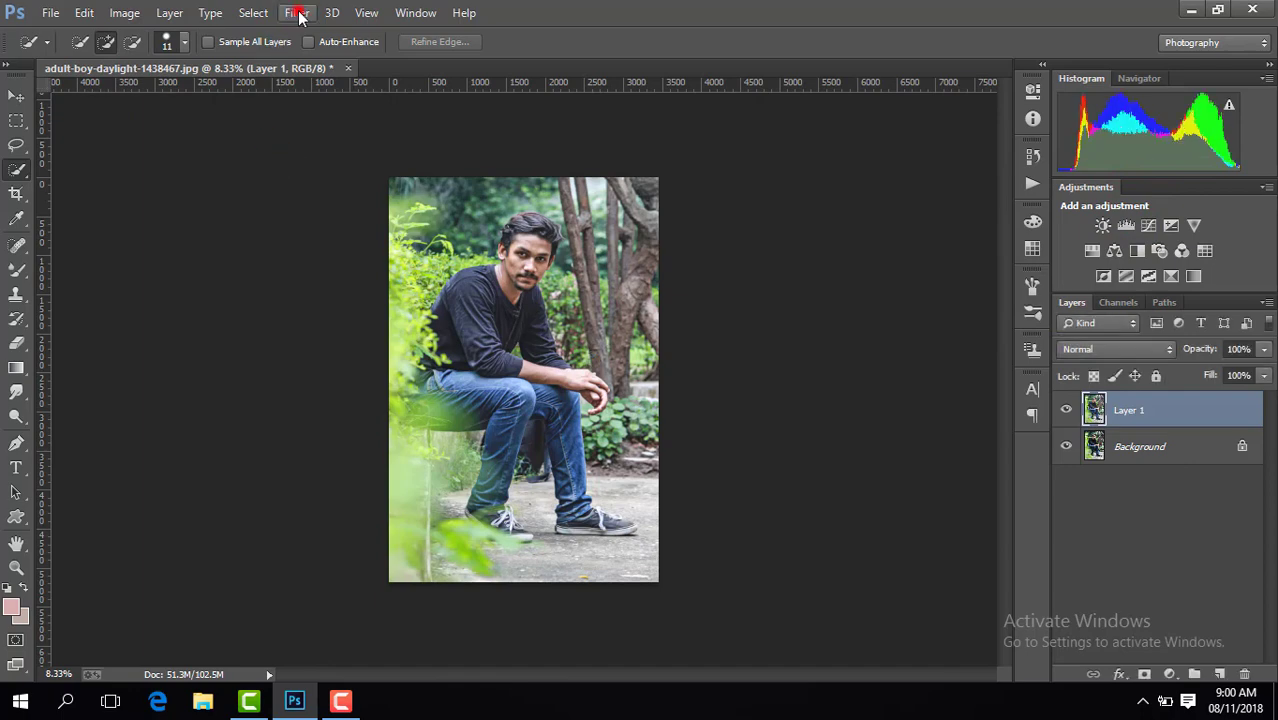
{"action": "left_click", "coordinate": [376, 127]}
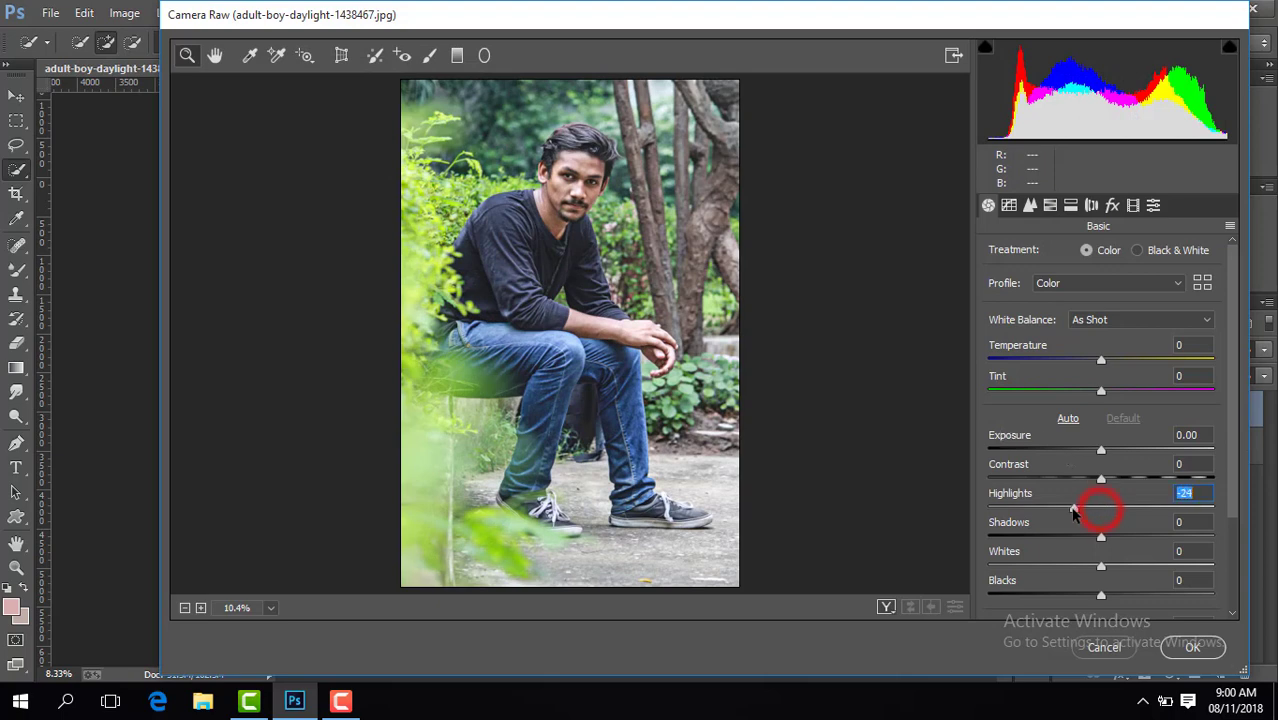
{"action": "mouse_move", "coordinate": [1073, 513]}
{"action": "left_mouse_down"}
{"action": "mouse_move", "coordinate": [1056, 512]}
{"action": "mouse_move", "coordinate": [1131, 479]}
{"action": "left_mouse_up"}
{"action": "left_click_drag", "start_coordinate": [1101, 538], "coordinate": [1114, 540]}
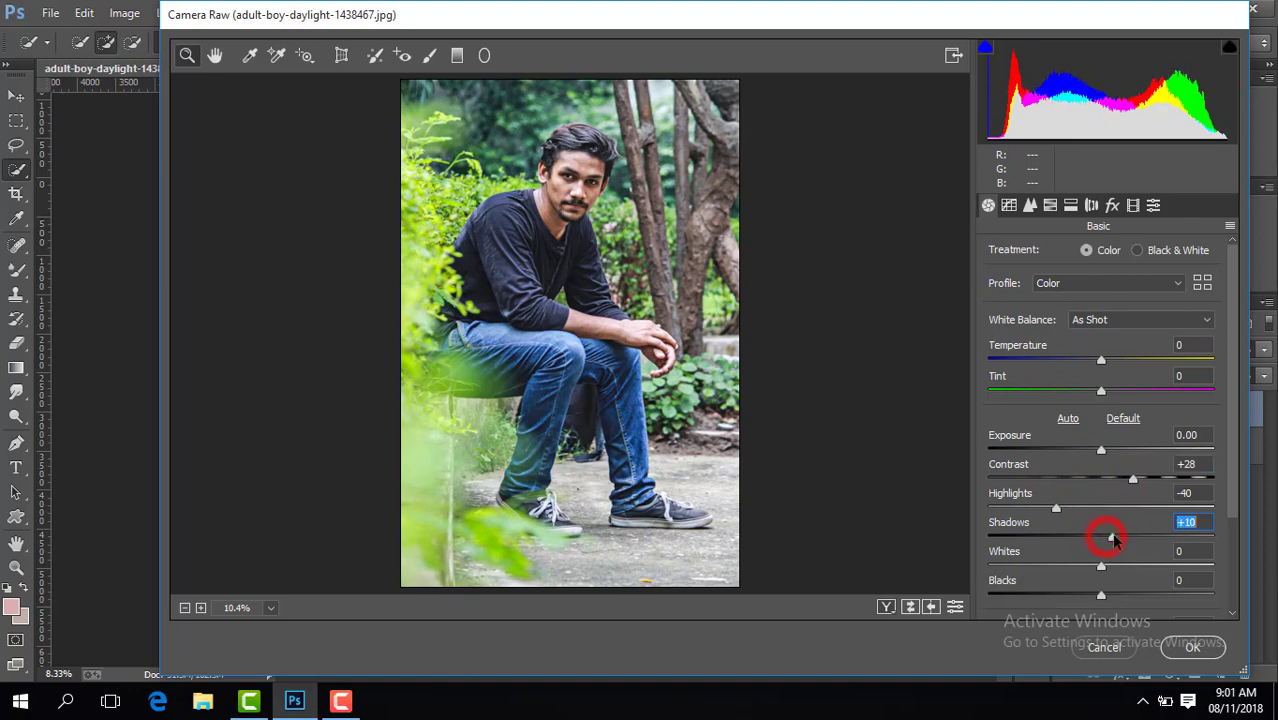
{"action": "left_click_drag", "start_coordinate": [1101, 597], "coordinate": [1070, 597]}
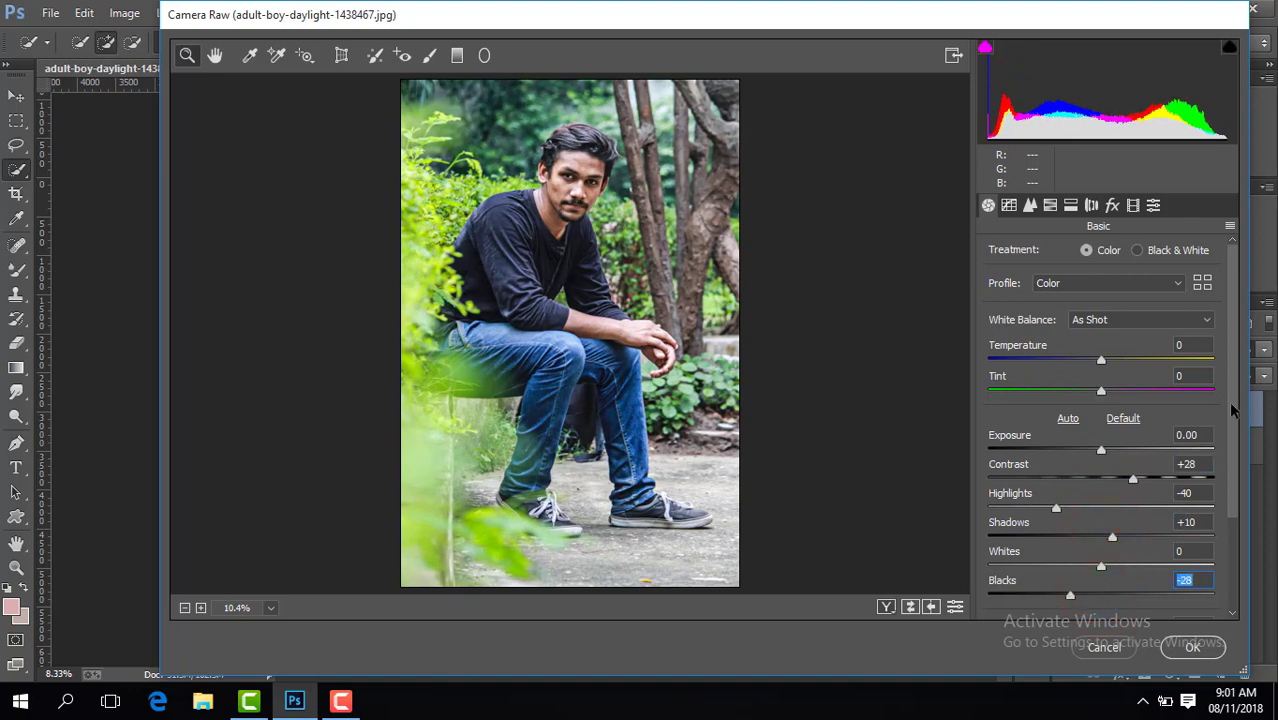
{"action": "left_click_drag", "start_coordinate": [1232, 410], "coordinate": [1232, 537]}
{"action": "left_click_drag", "start_coordinate": [1101, 512], "coordinate": [1131, 512]}
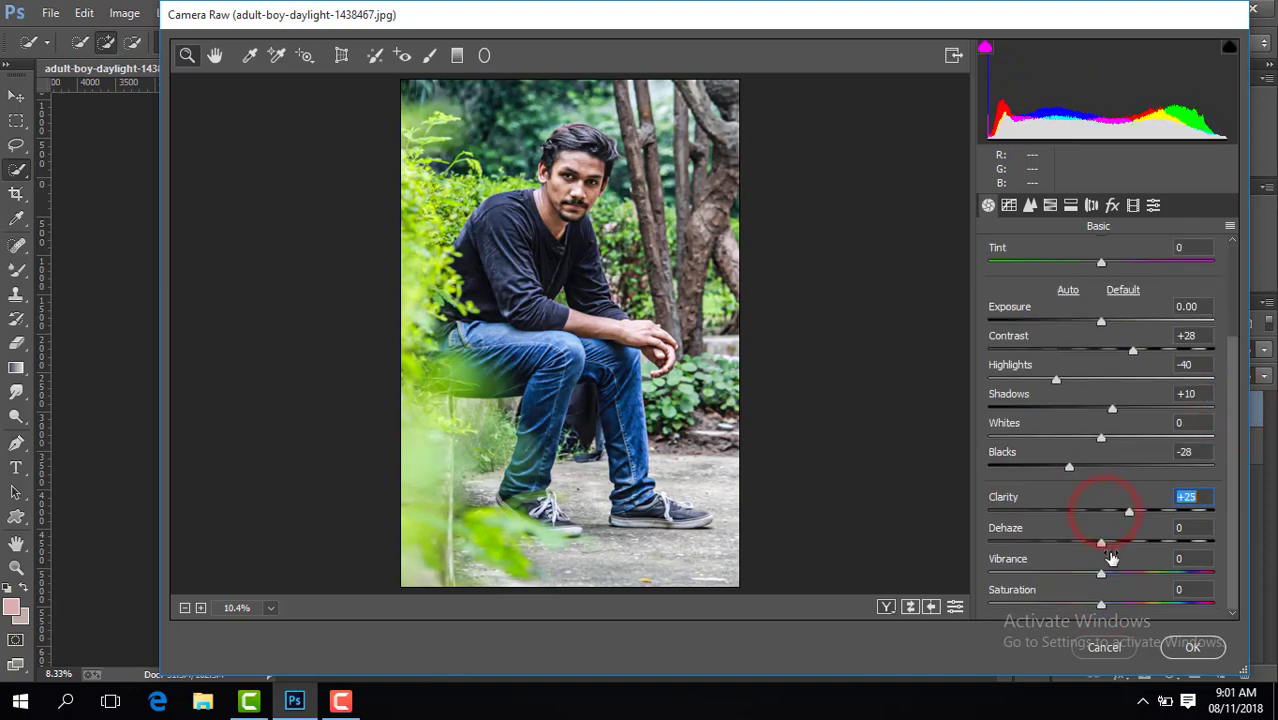
{"action": "left_click_drag", "start_coordinate": [1102, 573], "coordinate": [1134, 573]}
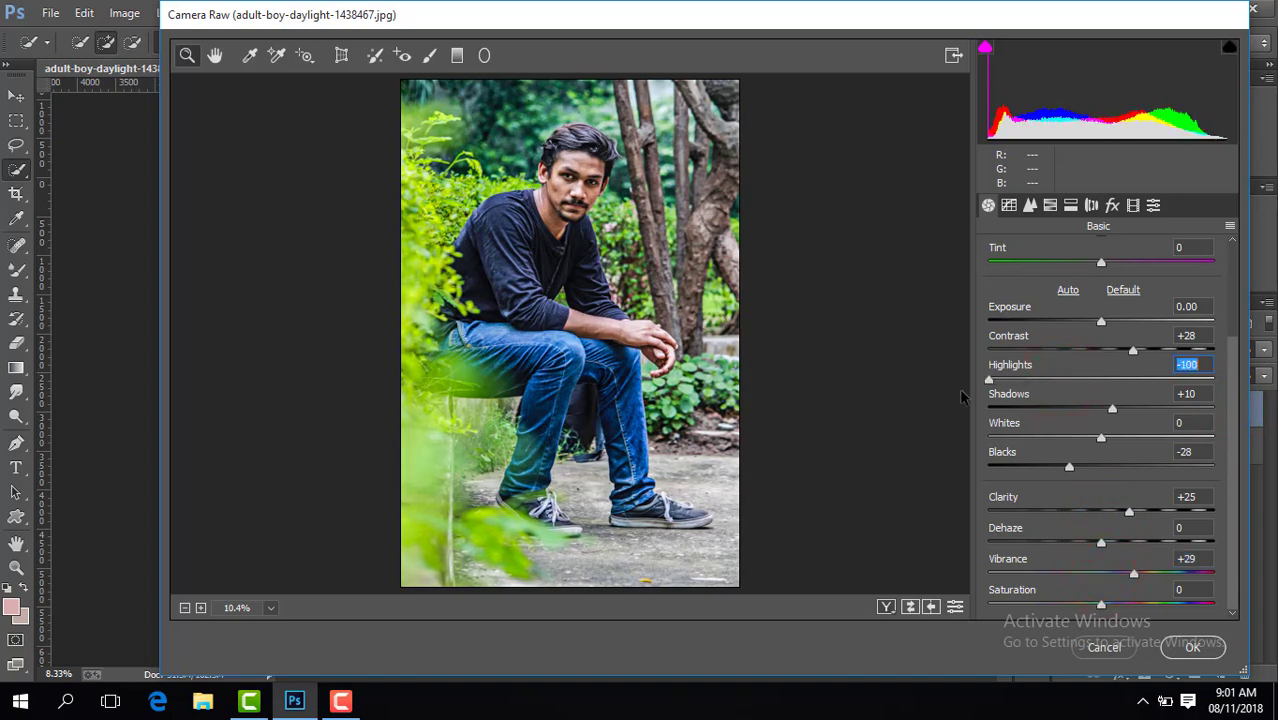
In HSL Saturation, set Blues to -100 and boost Yellows to +50 and Greens to +49
{"action": "left_click", "coordinate": [1050, 205]}
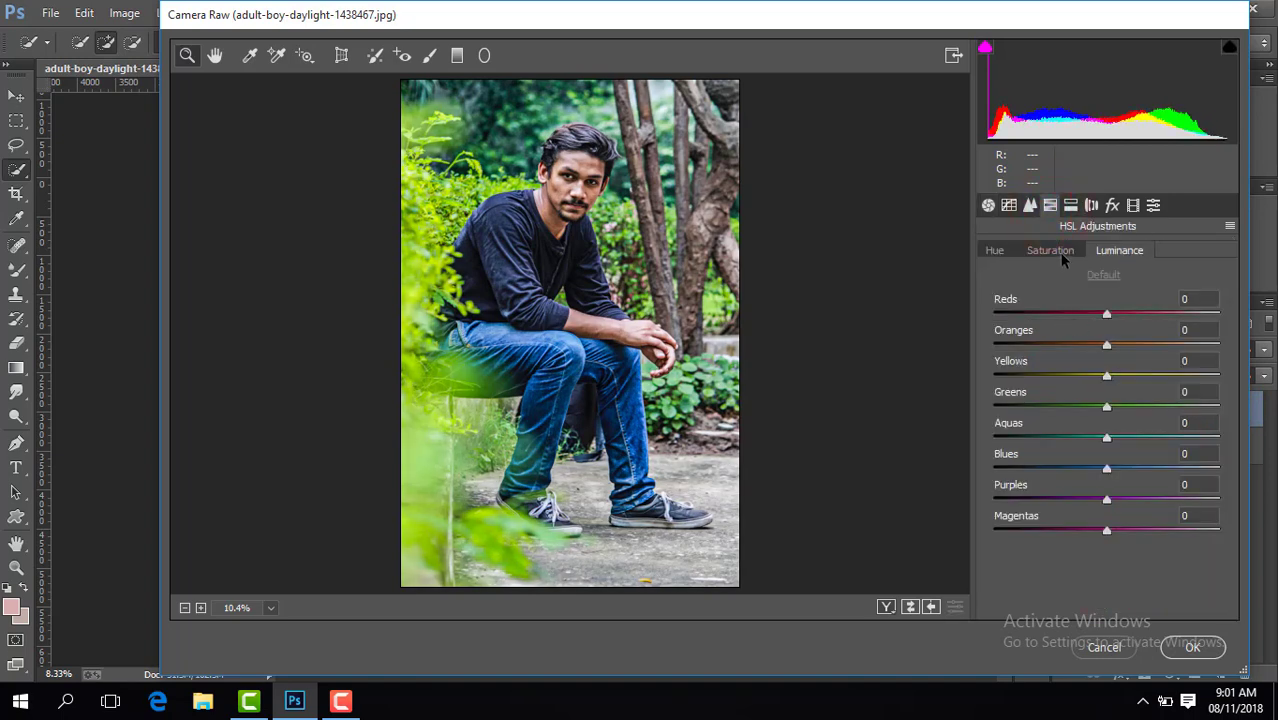
{"action": "left_click", "coordinate": [1062, 254]}
{"action": "left_click_drag", "start_coordinate": [1088, 473], "coordinate": [968, 473]}
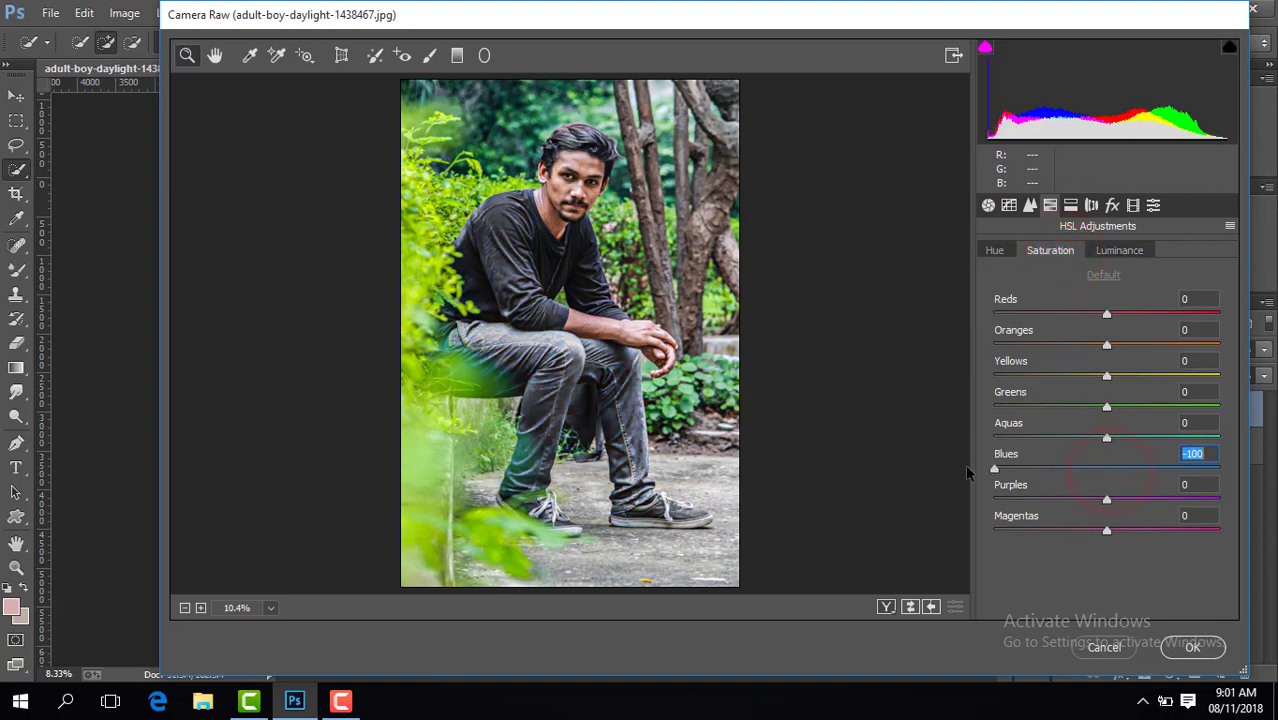
{"action": "left_click_drag", "start_coordinate": [1107, 408], "coordinate": [1168, 408]}
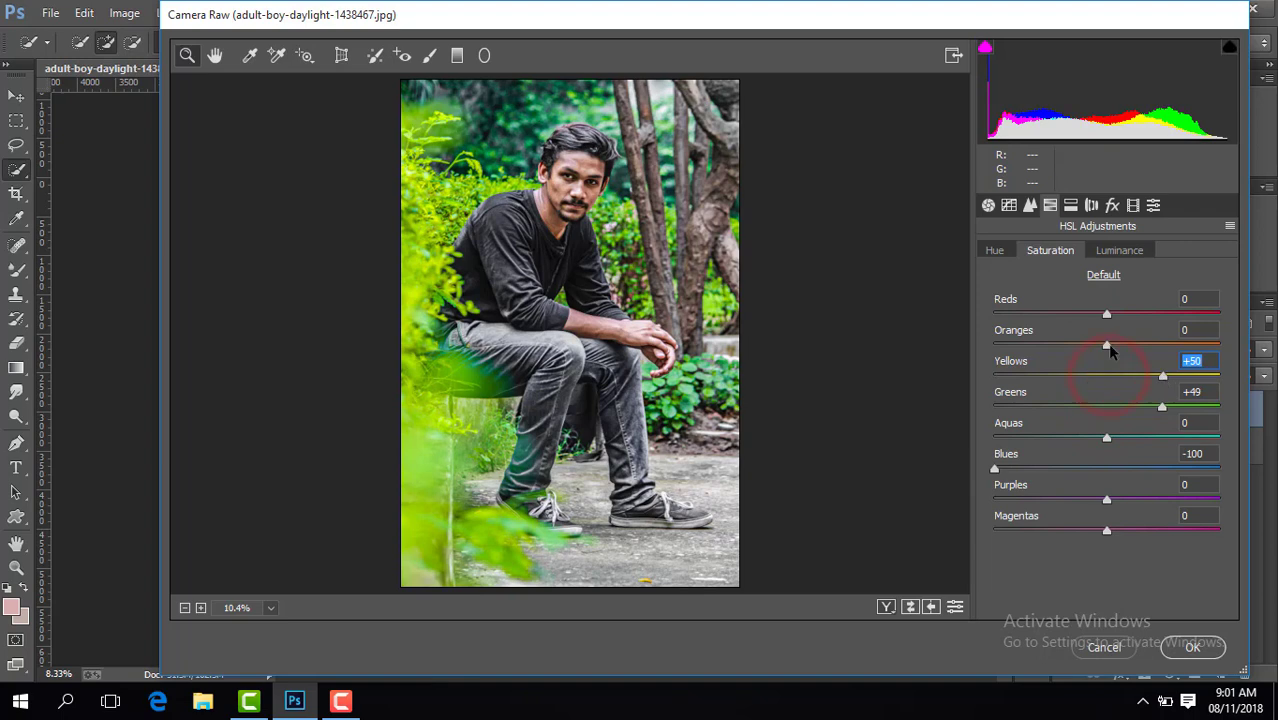
Set HSL hues to Greens -100 and Yellows +22 so the foliage turns golden
{"action": "left_click", "coordinate": [1132, 252]}
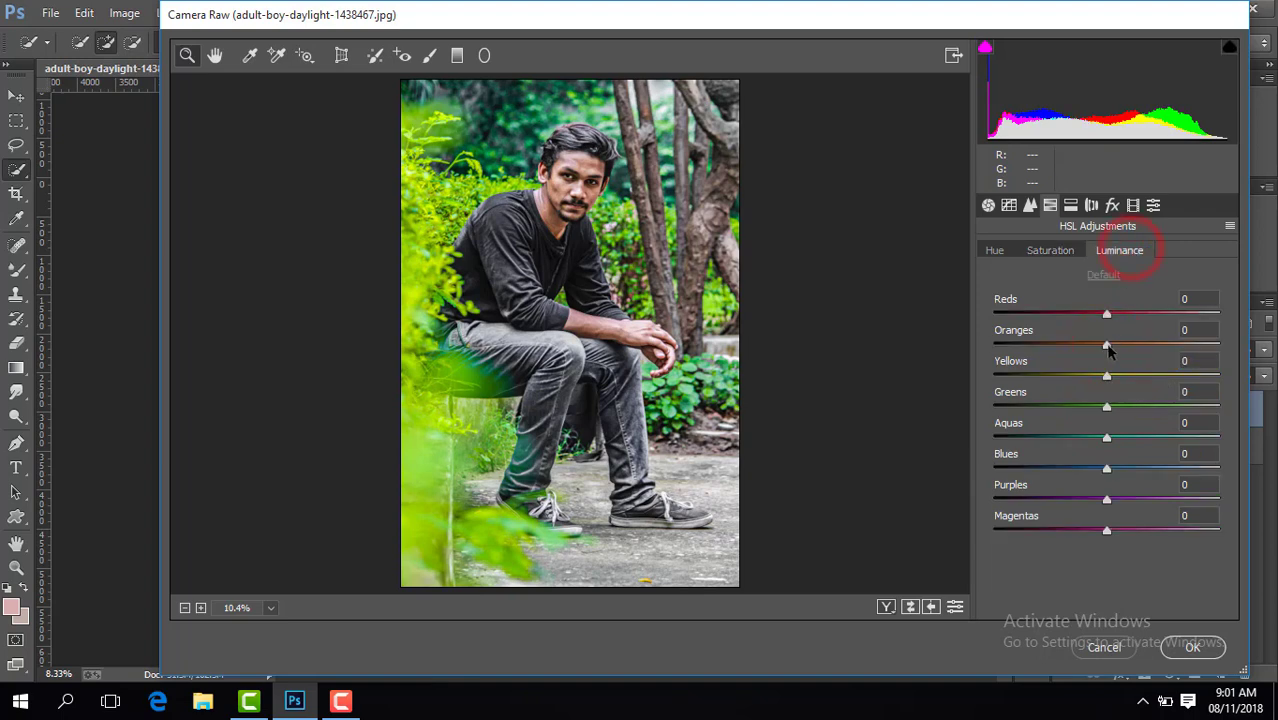
{"action": "left_click", "coordinate": [996, 250]}
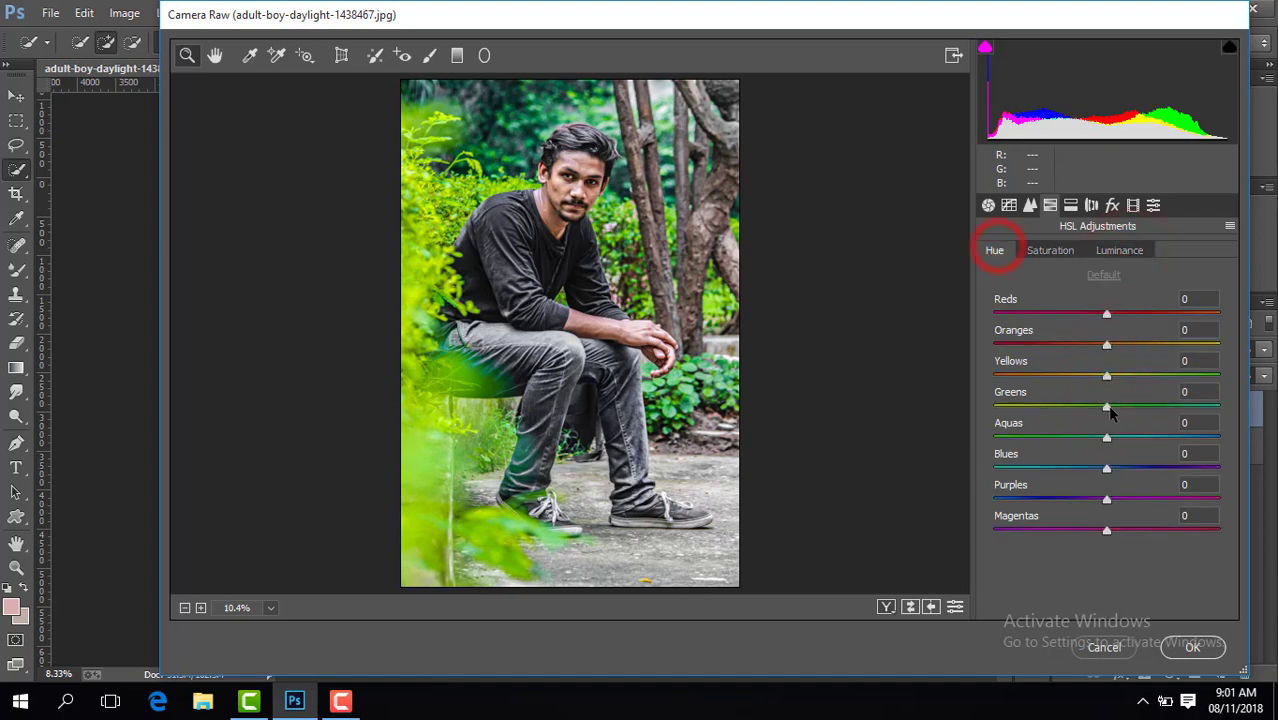
{"action": "mouse_move", "coordinate": [1107, 408]}
{"action": "left_mouse_down"}
{"action": "mouse_move", "coordinate": [1191, 408]}
{"action": "mouse_move", "coordinate": [995, 412]}
{"action": "left_mouse_up"}
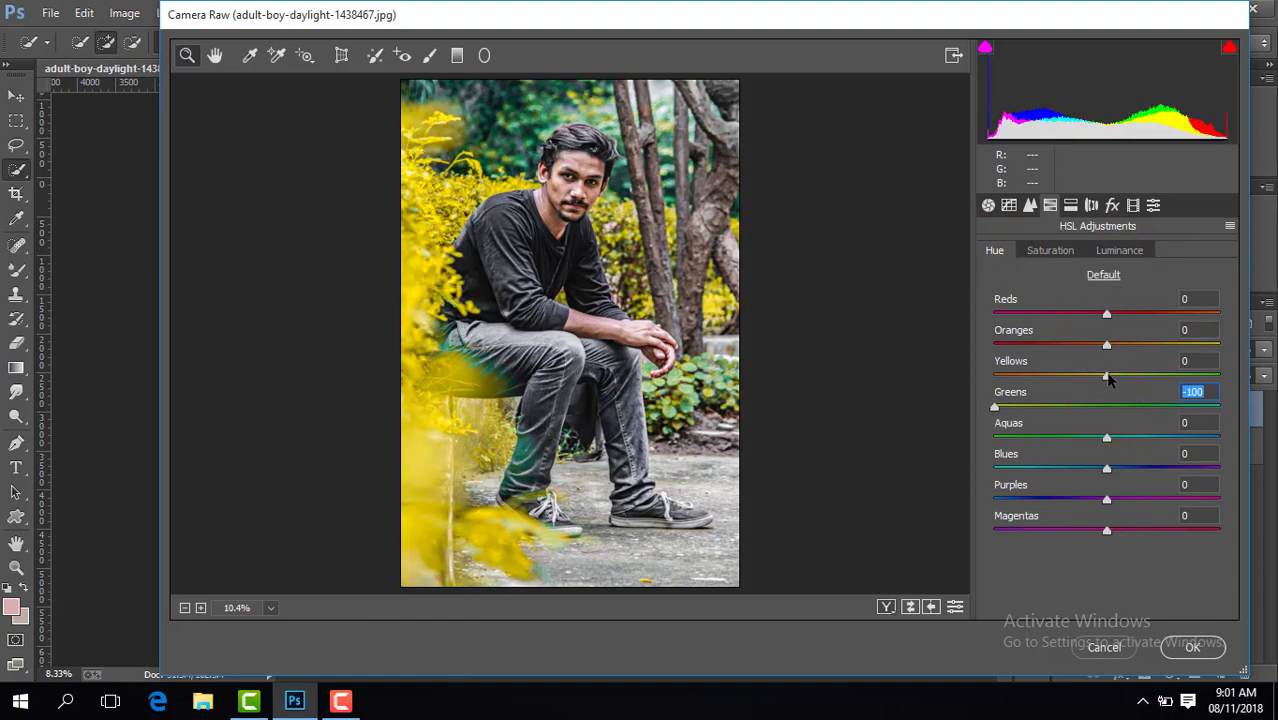
{"action": "left_click_drag", "start_coordinate": [1107, 376], "coordinate": [1232, 378]}
{"action": "left_click_drag", "start_coordinate": [1108, 376], "coordinate": [1133, 372]}
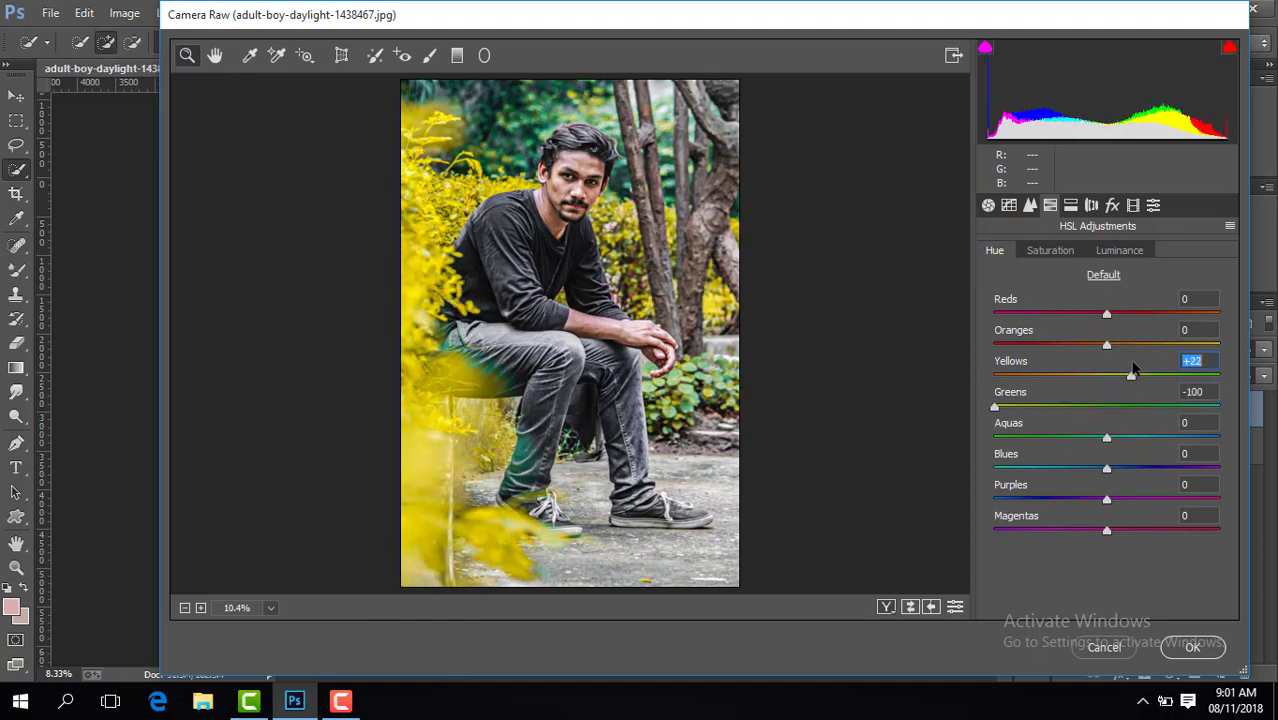
Add sharpening 53 and a -38 post-crop vignette, then apply Camera Raw to Layer 1
{"action": "left_click", "coordinate": [1030, 206]}
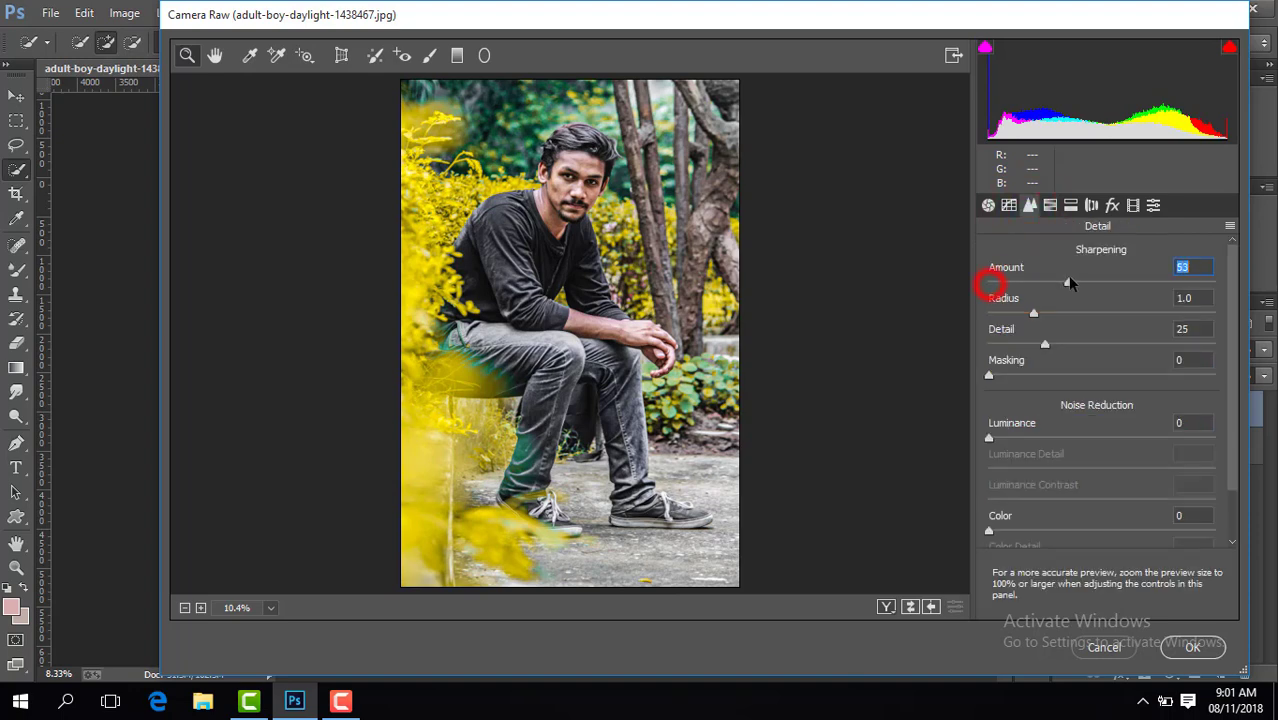
{"action": "left_click", "coordinate": [1112, 205]}
{"action": "mouse_move", "coordinate": [1107, 448]}
{"action": "left_mouse_down"}
{"action": "mouse_move", "coordinate": [1056, 443]}
{"action": "mouse_move", "coordinate": [1066, 453]}
{"action": "left_mouse_up"}
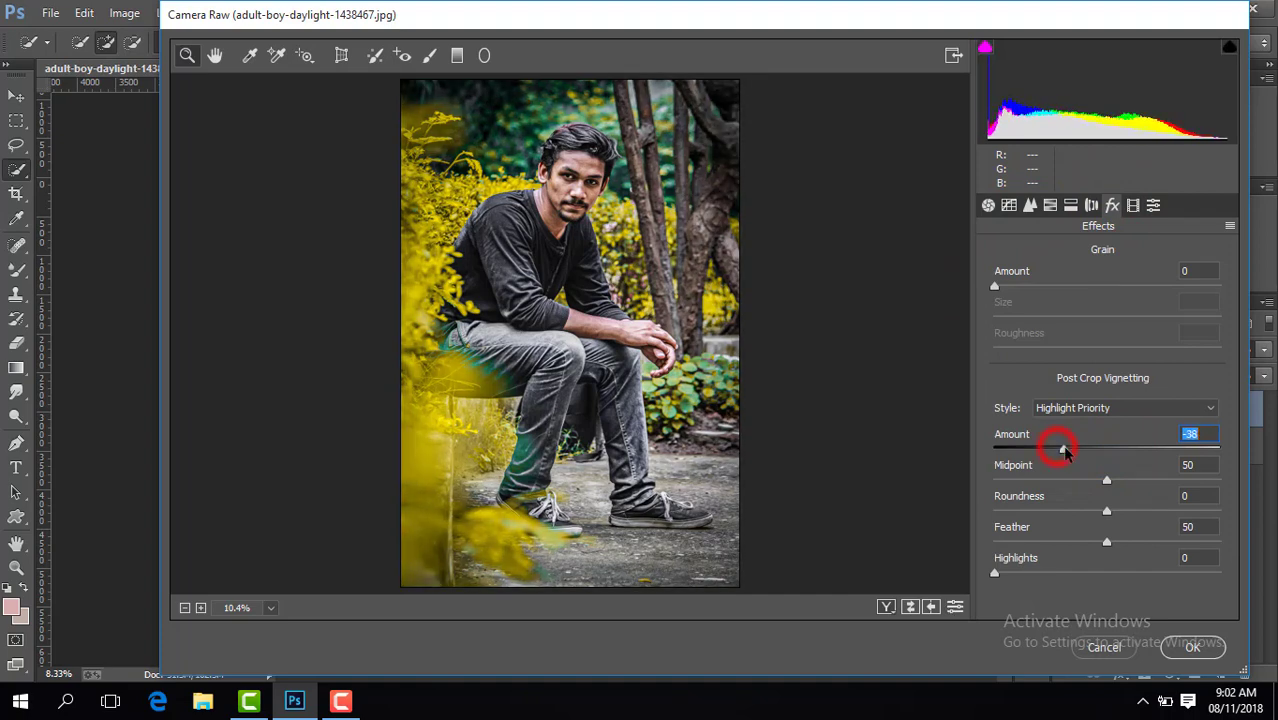
{"action": "left_click", "coordinate": [1192, 647]}
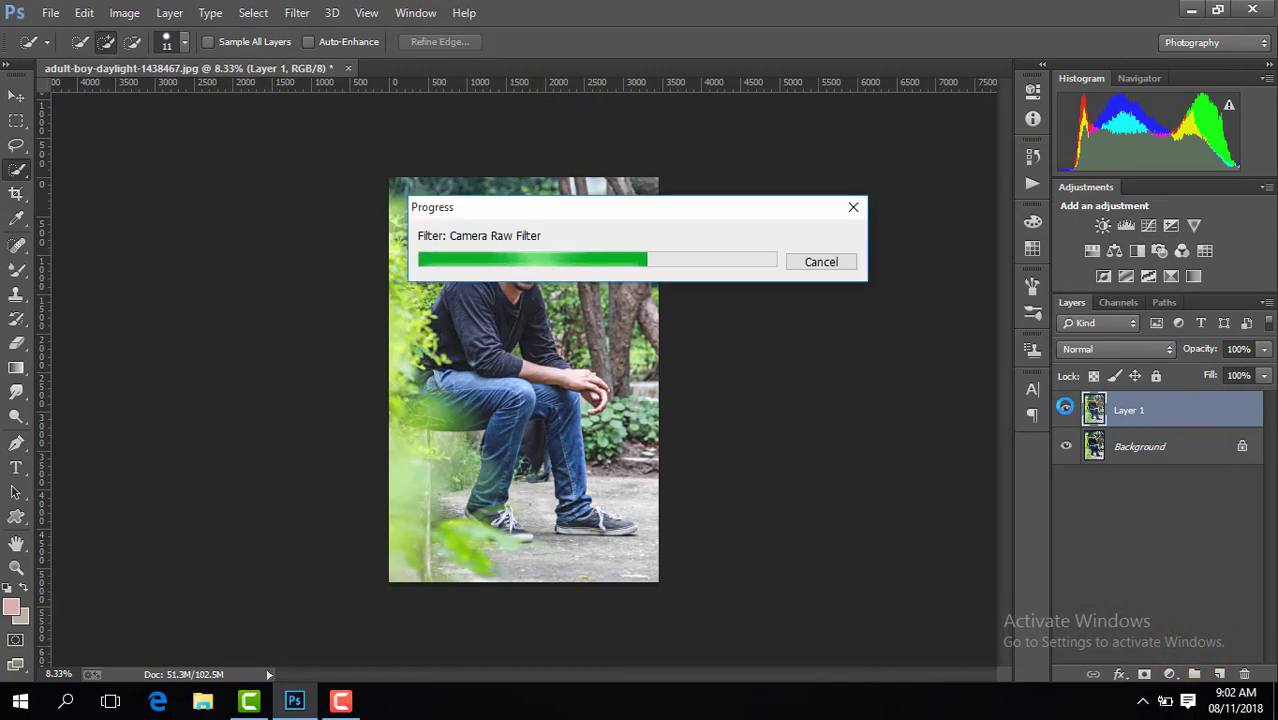
Duplicate the edited layer as Layer 1 copy and zoom to 100% on the face
{"action": "left_click", "coordinate": [1066, 410]}
{"action": "left_click", "coordinate": [1066, 410]}
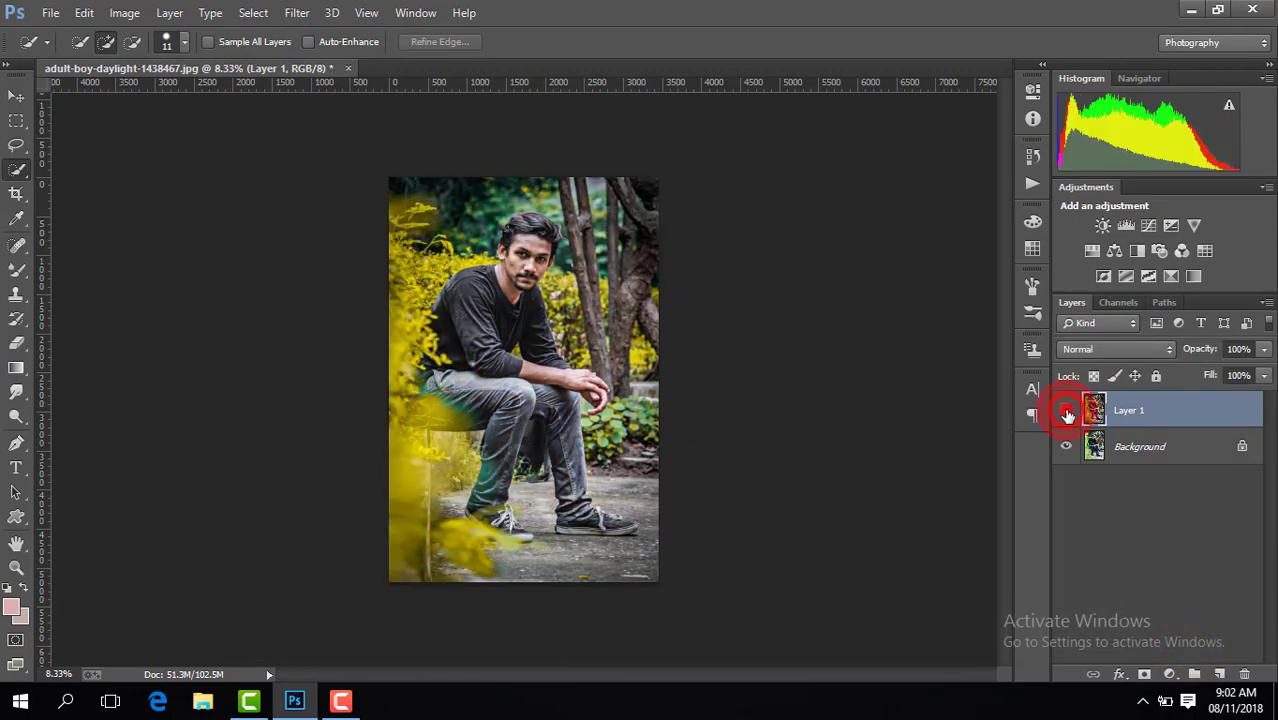
{"action": "key", "text": "ctrl+j"}
{"action": "key", "text": "ctrl+plus"}
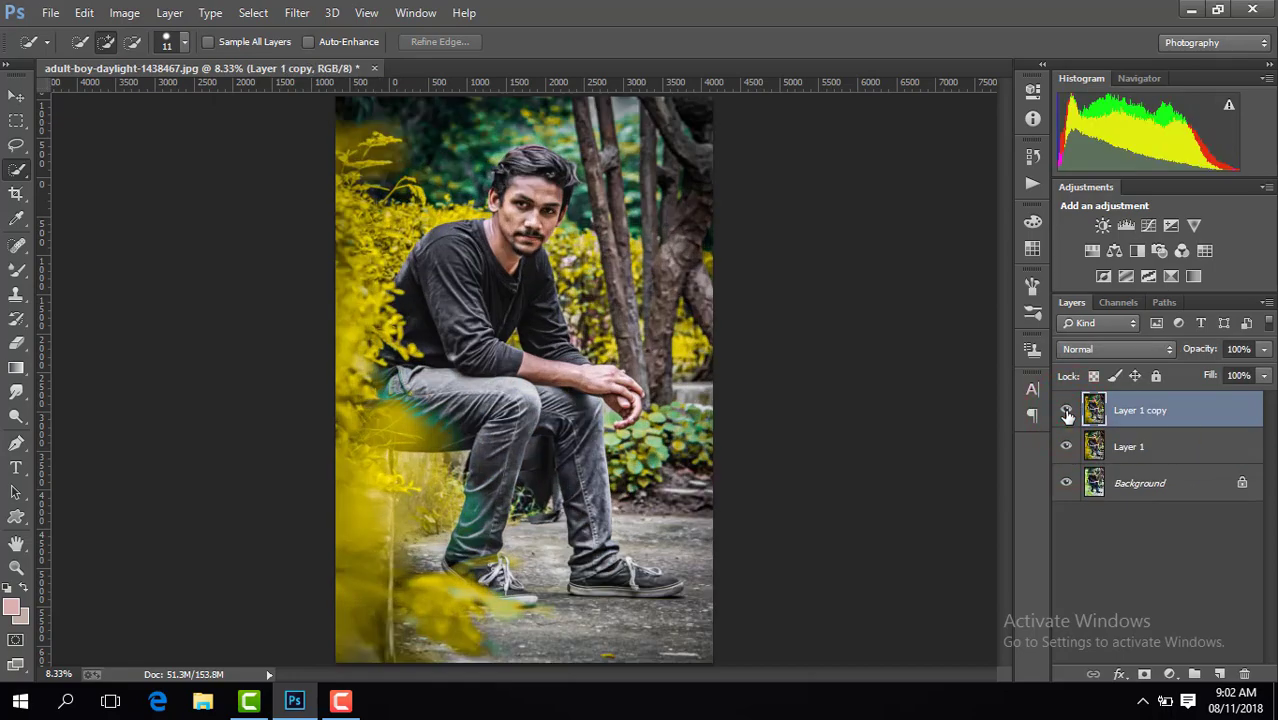
{"action": "key", "text": "ctrl+plus"}
{"action": "key", "text": "ctrl+plus"}
{"action": "key", "text": "ctrl+plus"}
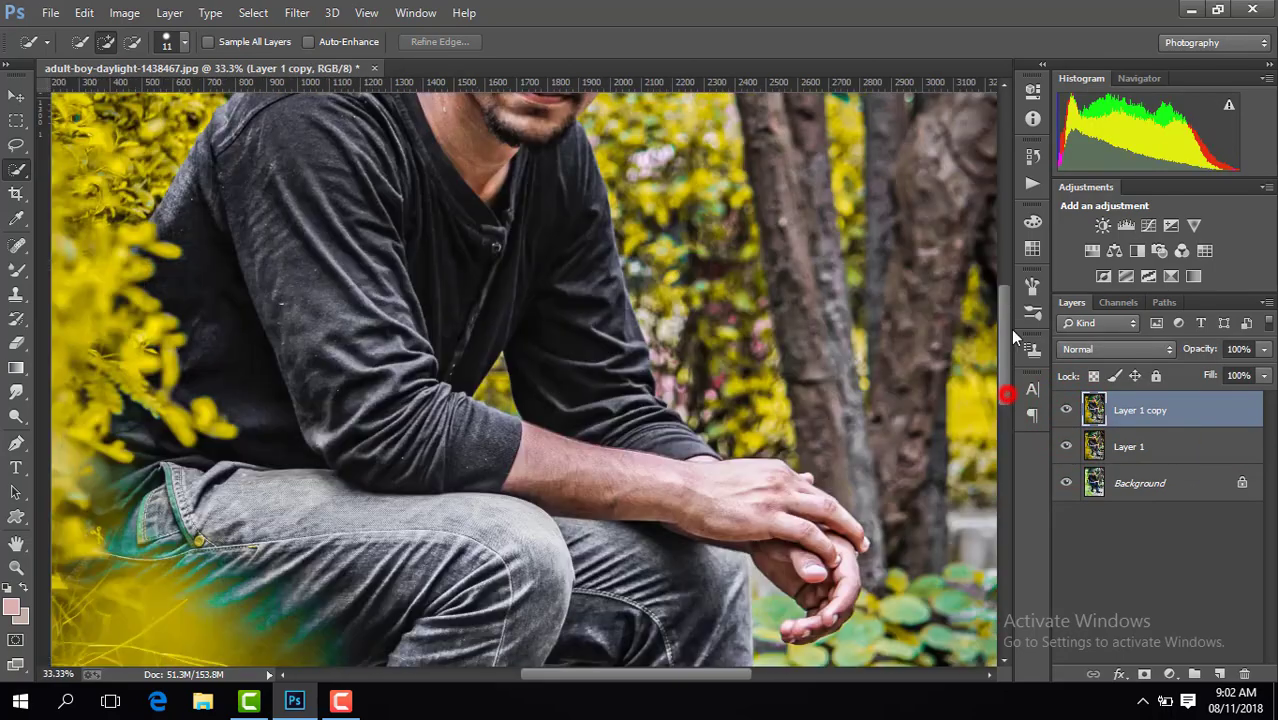
{"action": "left_click_drag", "start_coordinate": [1003, 370], "coordinate": [1003, 243]}
{"action": "key", "text": "ctrl+plus"}
{"action": "key", "text": "ctrl+plus"}
{"action": "key", "text": "ctrl+plus"}
Smooth the forehead skin with Mixer Brush strokes
{"action": "left_click", "coordinate": [17, 268]}
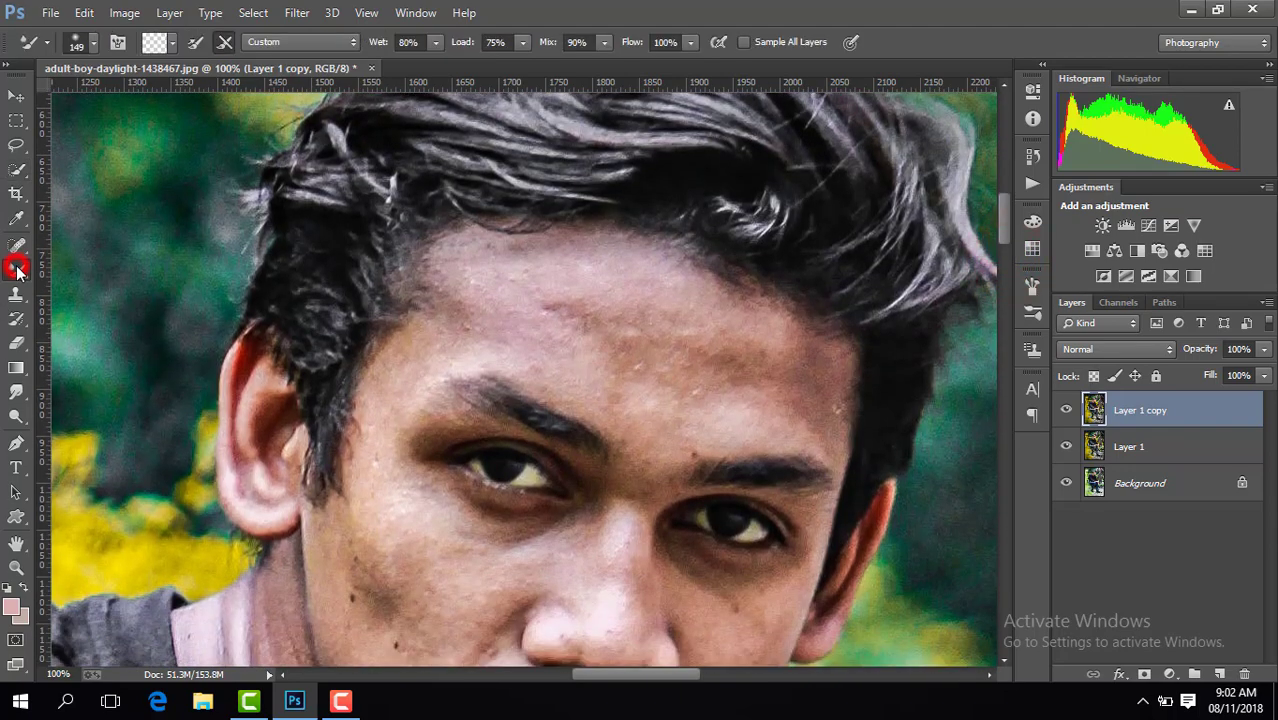
{"action": "mouse_move", "coordinate": [628, 346]}
{"action": "left_mouse_down"}
{"action": "mouse_move", "coordinate": [655, 360]}
{"action": "mouse_move", "coordinate": [513, 294]}
{"action": "left_mouse_up"}
{"action": "left_click_drag", "start_coordinate": [644, 320], "coordinate": [637, 361]}
{"action": "left_click", "coordinate": [639, 362]}
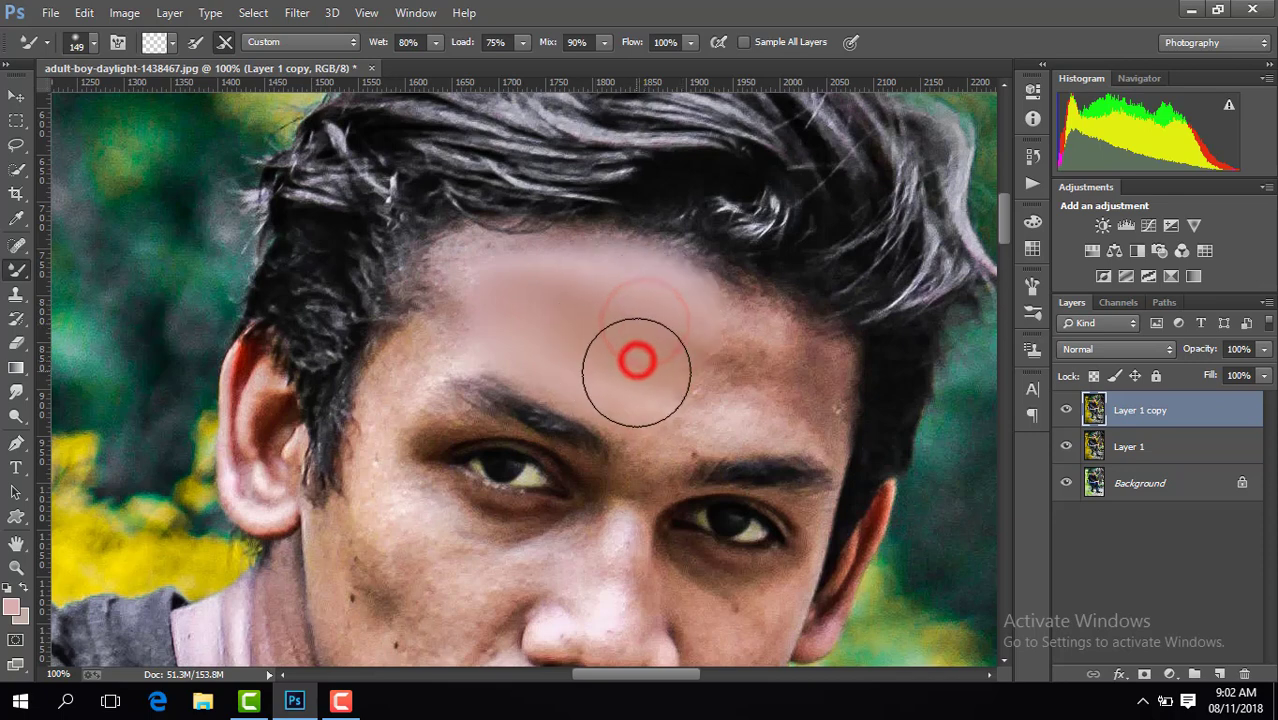
{"action": "mouse_move", "coordinate": [722, 391]}
{"action": "left_mouse_down"}
{"action": "mouse_move", "coordinate": [807, 391]}
{"action": "mouse_move", "coordinate": [726, 349]}
{"action": "left_mouse_up"}
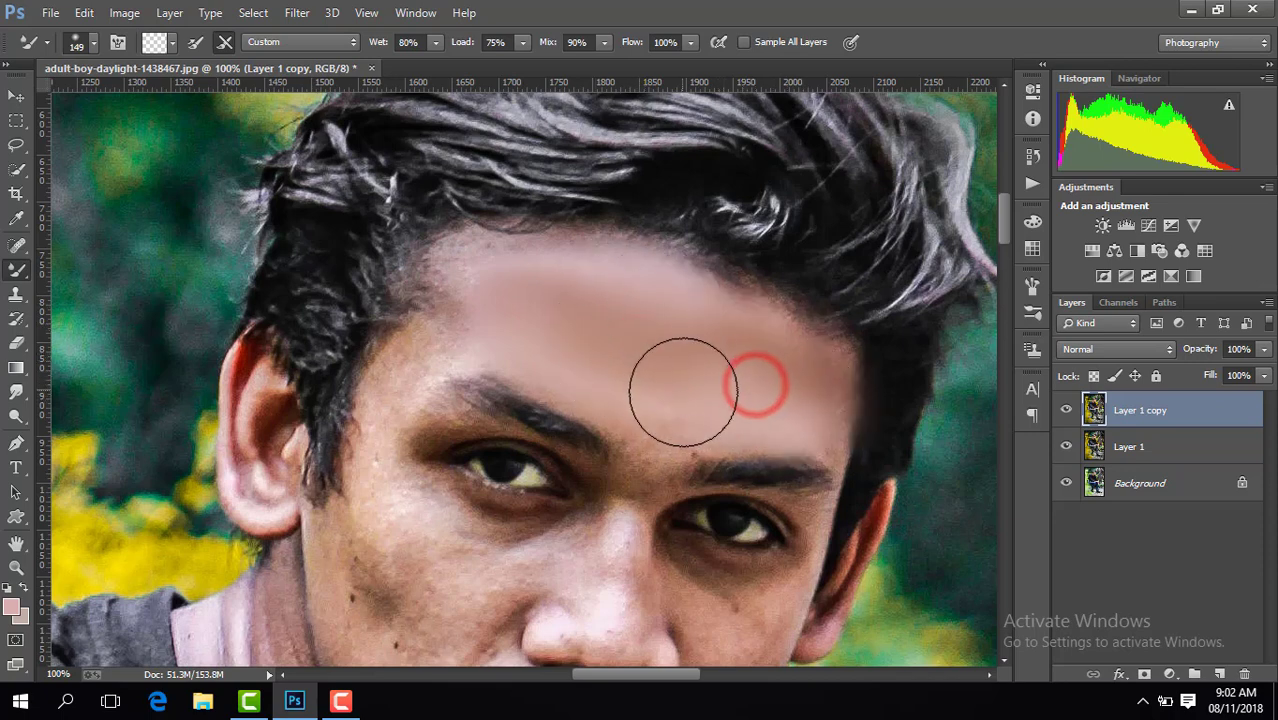
{"action": "left_click_drag", "start_coordinate": [682, 391], "coordinate": [568, 297]}
{"action": "left_click_drag", "start_coordinate": [736, 348], "coordinate": [713, 328]}
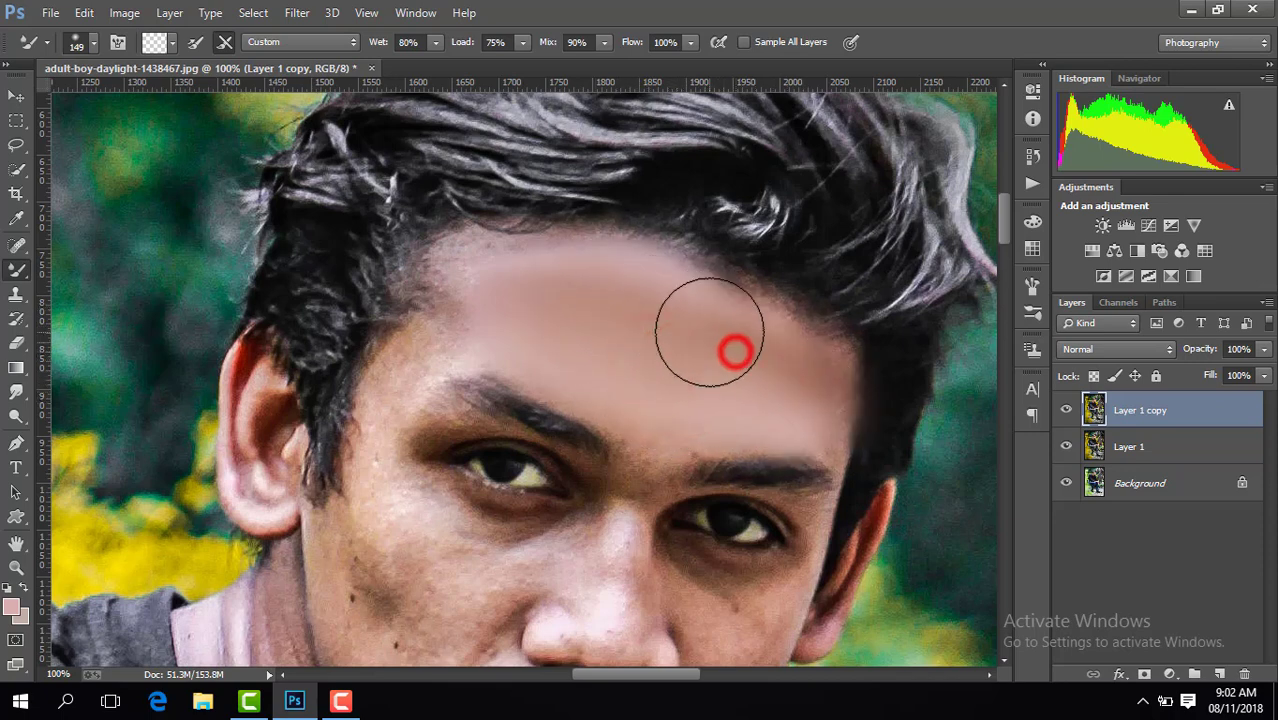
{"action": "left_click_drag", "start_coordinate": [528, 308], "coordinate": [491, 285]}
{"action": "left_click_drag", "start_coordinate": [1003, 220], "coordinate": [1003, 240]}
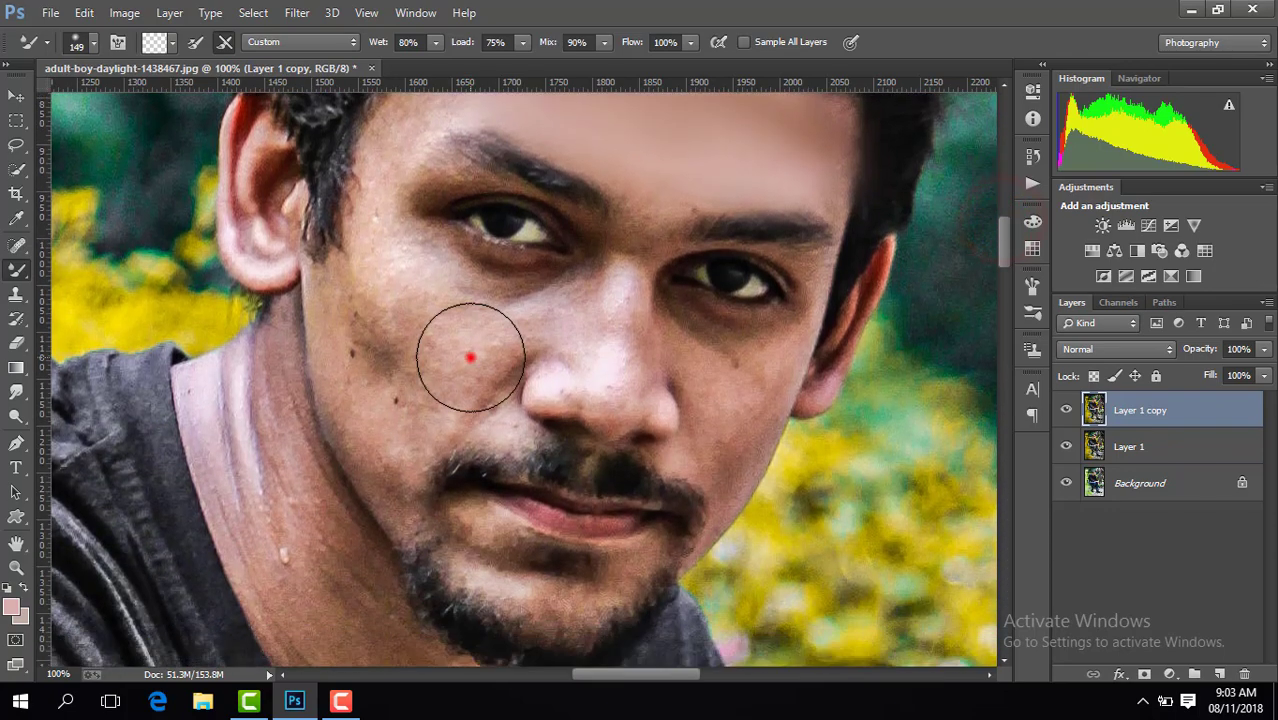
Smooth the left cheek's dark spots, then the cheek near the nose with a 92 px brush
{"action": "left_click", "coordinate": [470, 357]}
{"action": "mouse_move", "coordinate": [469, 332]}
{"action": "left_mouse_down"}
{"action": "mouse_move", "coordinate": [414, 331]}
{"action": "mouse_move", "coordinate": [394, 365]}
{"action": "mouse_move", "coordinate": [372, 319]}
{"action": "left_mouse_up"}
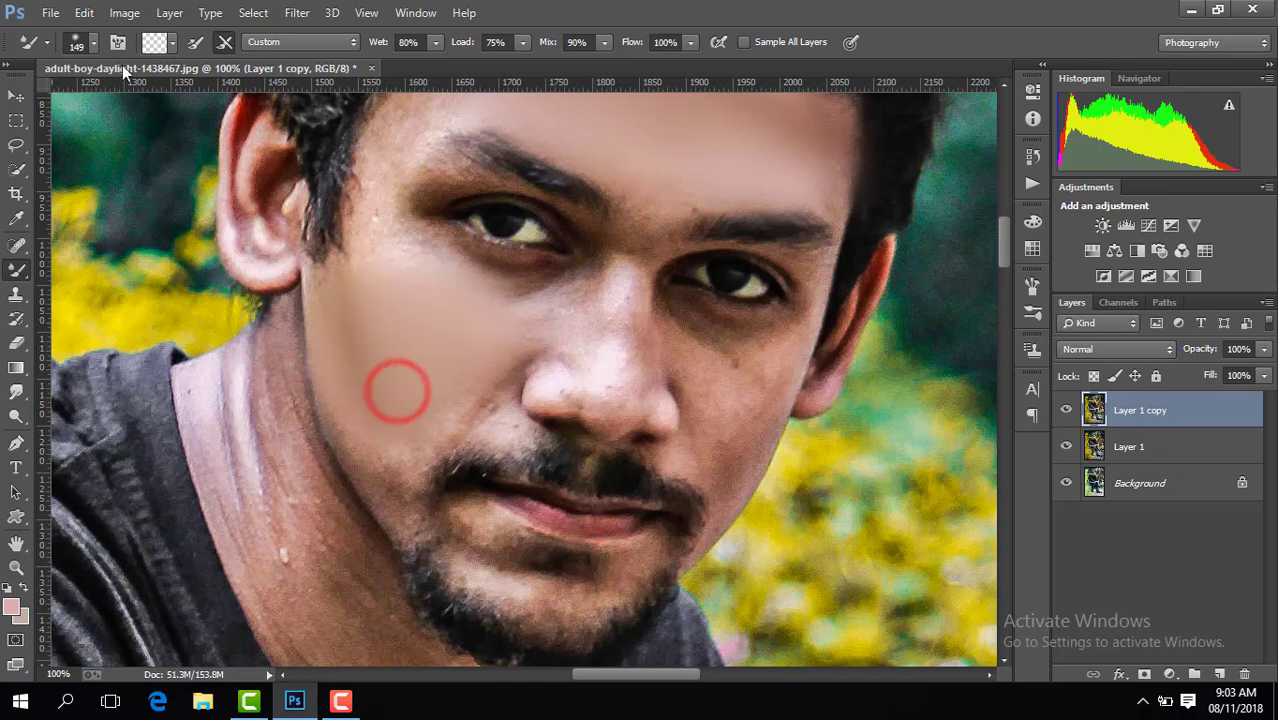
{"action": "left_click", "coordinate": [76, 42]}
{"action": "left_click", "coordinate": [151, 101]}
{"action": "left_click", "coordinate": [428, 287]}
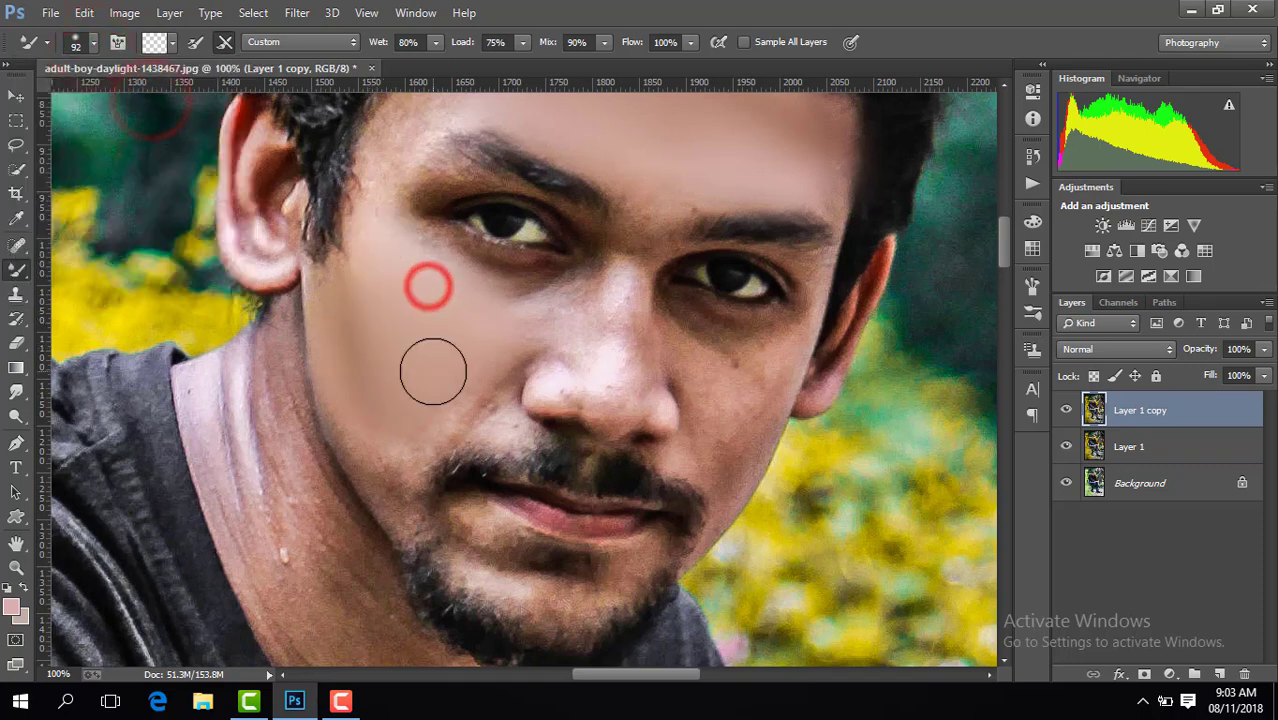
{"action": "mouse_move", "coordinate": [430, 368]}
{"action": "left_mouse_down"}
{"action": "mouse_move", "coordinate": [502, 365]}
{"action": "mouse_move", "coordinate": [428, 365]}
{"action": "mouse_move", "coordinate": [474, 366]}
{"action": "mouse_move", "coordinate": [394, 442]}
{"action": "mouse_move", "coordinate": [399, 491]}
{"action": "left_mouse_up"}
Smooth the lower cheek, jaw, nose bridge and tip, and right cheek beside the nose
{"action": "left_click_drag", "start_coordinate": [380, 392], "coordinate": [370, 430]}
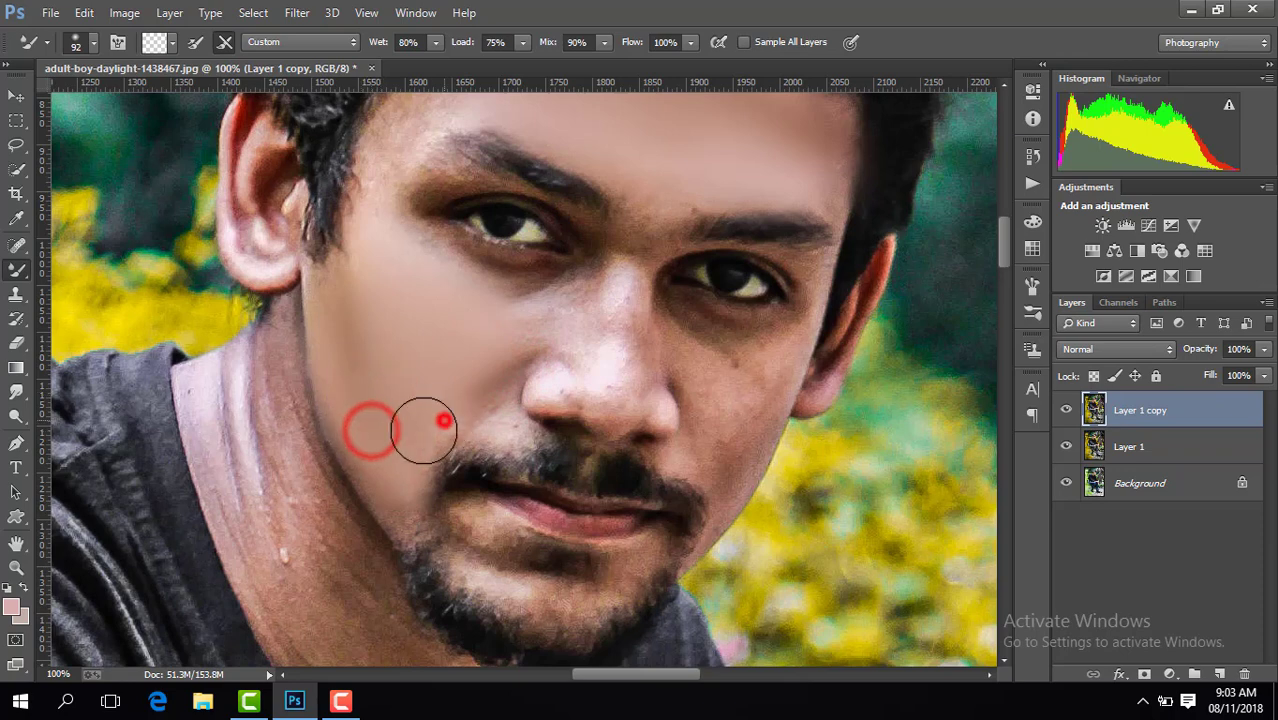
{"action": "left_click_drag", "start_coordinate": [445, 419], "coordinate": [377, 360]}
{"action": "mouse_move", "coordinate": [516, 341]}
{"action": "left_mouse_down"}
{"action": "mouse_move", "coordinate": [558, 320]}
{"action": "mouse_move", "coordinate": [575, 335]}
{"action": "left_mouse_up"}
{"action": "mouse_move", "coordinate": [593, 354]}
{"action": "left_mouse_down"}
{"action": "mouse_move", "coordinate": [605, 300]}
{"action": "mouse_move", "coordinate": [565, 385]}
{"action": "left_mouse_up"}
{"action": "mouse_move", "coordinate": [702, 374]}
{"action": "left_mouse_down"}
{"action": "mouse_move", "coordinate": [656, 348]}
{"action": "mouse_move", "coordinate": [645, 323]}
{"action": "mouse_move", "coordinate": [648, 362]}
{"action": "left_mouse_up"}
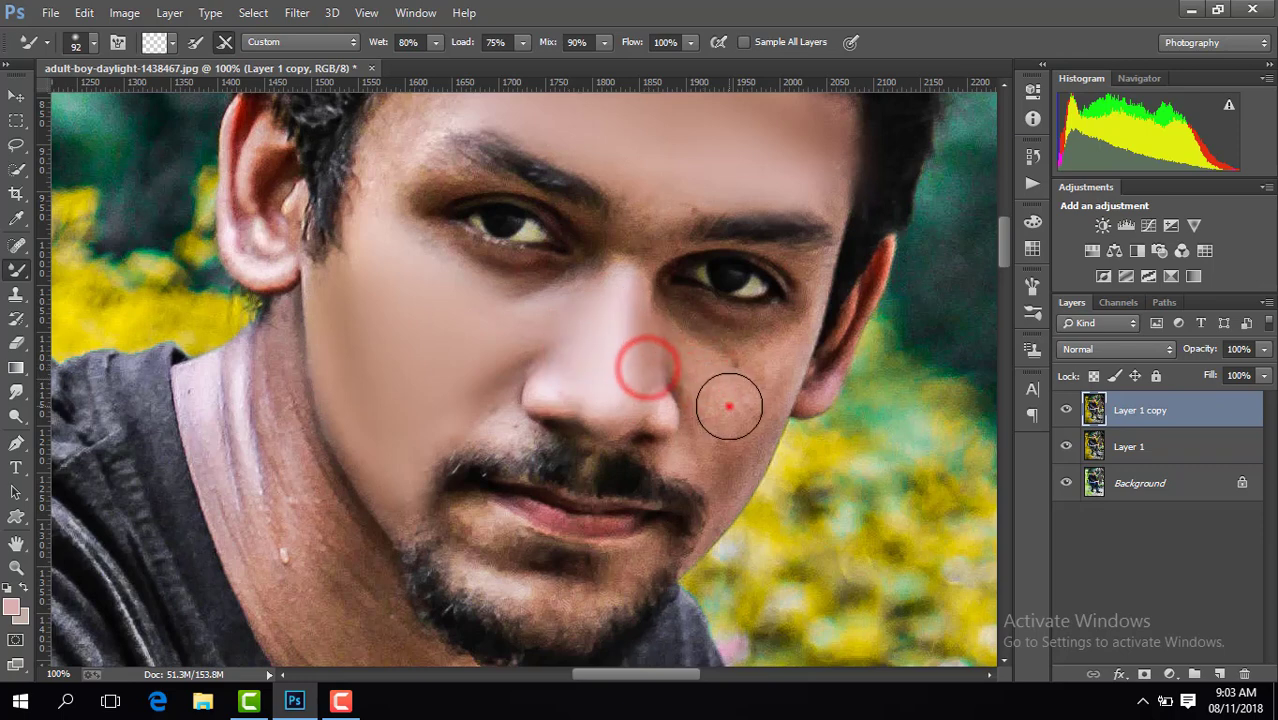
{"action": "mouse_move", "coordinate": [727, 404]}
{"action": "left_mouse_down"}
{"action": "mouse_move", "coordinate": [722, 375]}
{"action": "mouse_move", "coordinate": [738, 430]}
{"action": "mouse_move", "coordinate": [750, 371]}
{"action": "mouse_move", "coordinate": [697, 340]}
{"action": "left_mouse_up"}
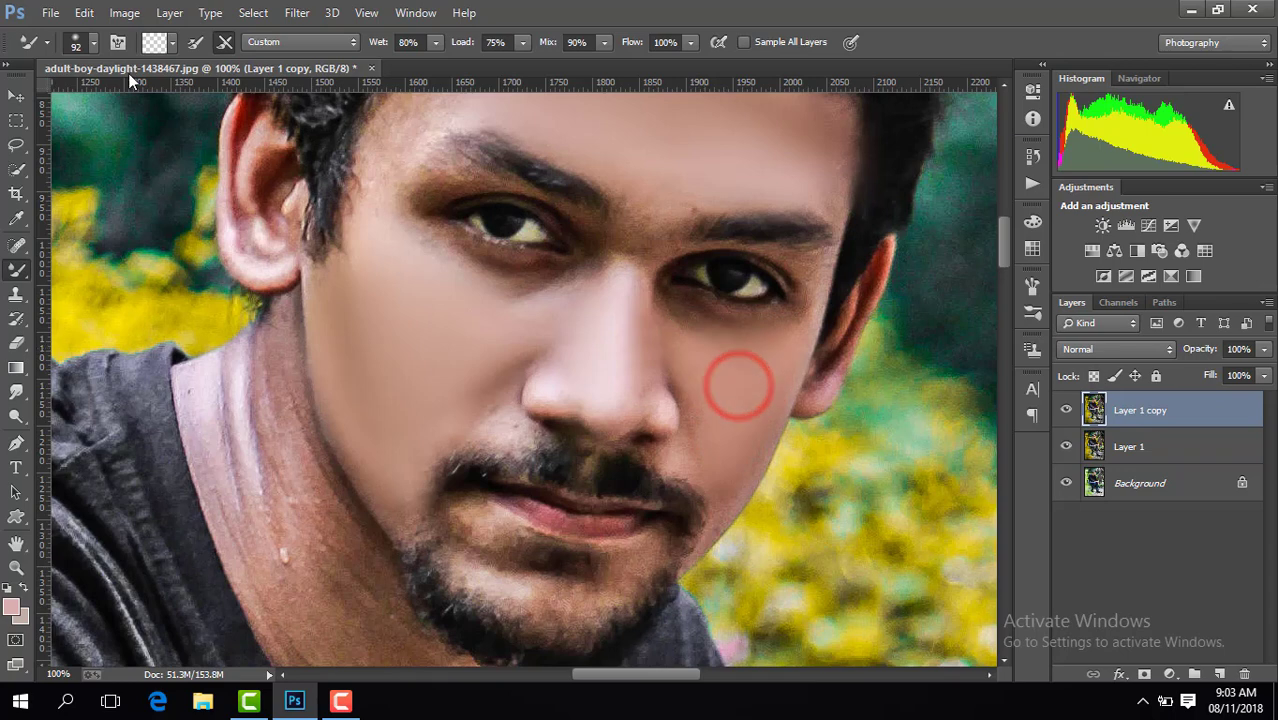
With a 62 px brush, smooth the right cheek and small spots above the upper lip
{"action": "left_click", "coordinate": [76, 42]}
{"action": "left_click_drag", "start_coordinate": [146, 101], "coordinate": [135, 101]}
{"action": "mouse_move", "coordinate": [673, 368]}
{"action": "left_mouse_down"}
{"action": "mouse_move", "coordinate": [628, 303]}
{"action": "mouse_move", "coordinate": [633, 337]}
{"action": "mouse_move", "coordinate": [685, 343]}
{"action": "mouse_move", "coordinate": [684, 329]}
{"action": "mouse_move", "coordinate": [780, 357]}
{"action": "left_mouse_up"}
{"action": "mouse_move", "coordinate": [752, 424]}
{"action": "left_mouse_down"}
{"action": "mouse_move", "coordinate": [725, 491]}
{"action": "mouse_move", "coordinate": [686, 357]}
{"action": "mouse_move", "coordinate": [693, 394]}
{"action": "mouse_move", "coordinate": [759, 422]}
{"action": "mouse_move", "coordinate": [750, 480]}
{"action": "left_mouse_up"}
{"action": "left_click", "coordinate": [497, 424]}
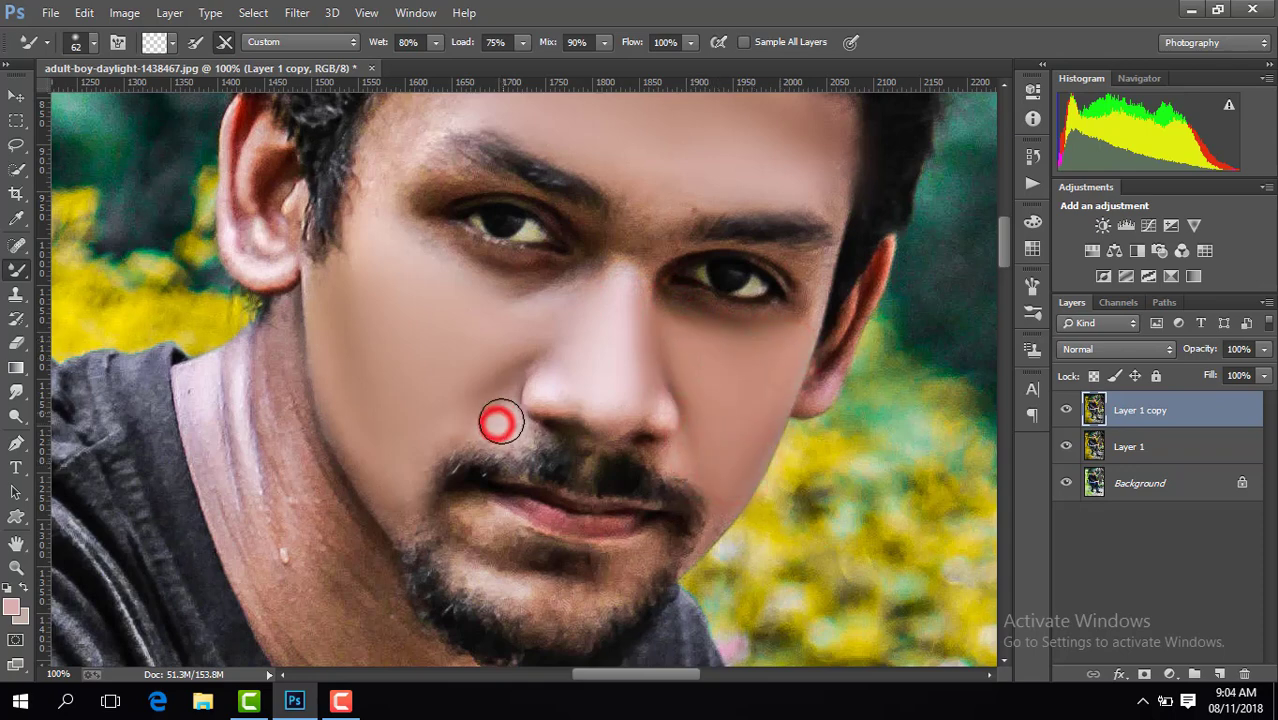
{"action": "left_click", "coordinate": [340, 701]}
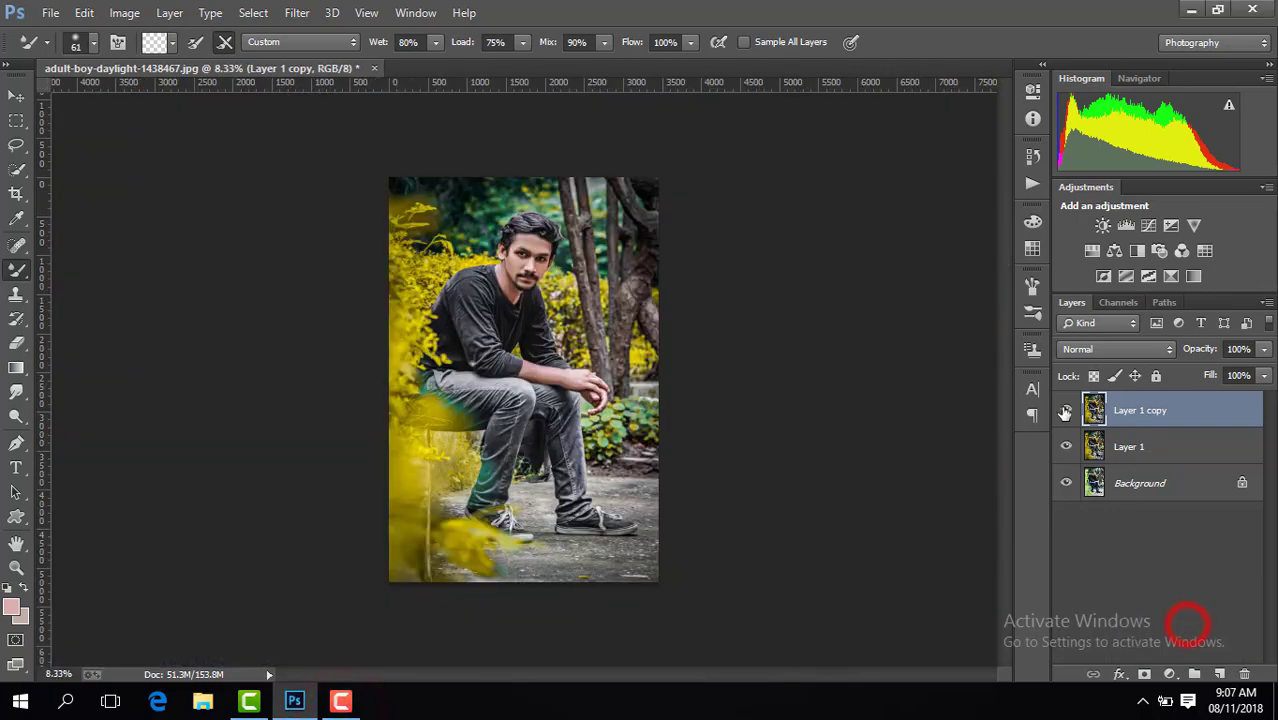
Compare the smoothed skin, then merge Layer 1 copy down into Layer 1
{"action": "left_click", "coordinate": [1066, 409]}
{"action": "left_click", "coordinate": [1066, 409]}
{"action": "right_click", "coordinate": [1145, 416]}
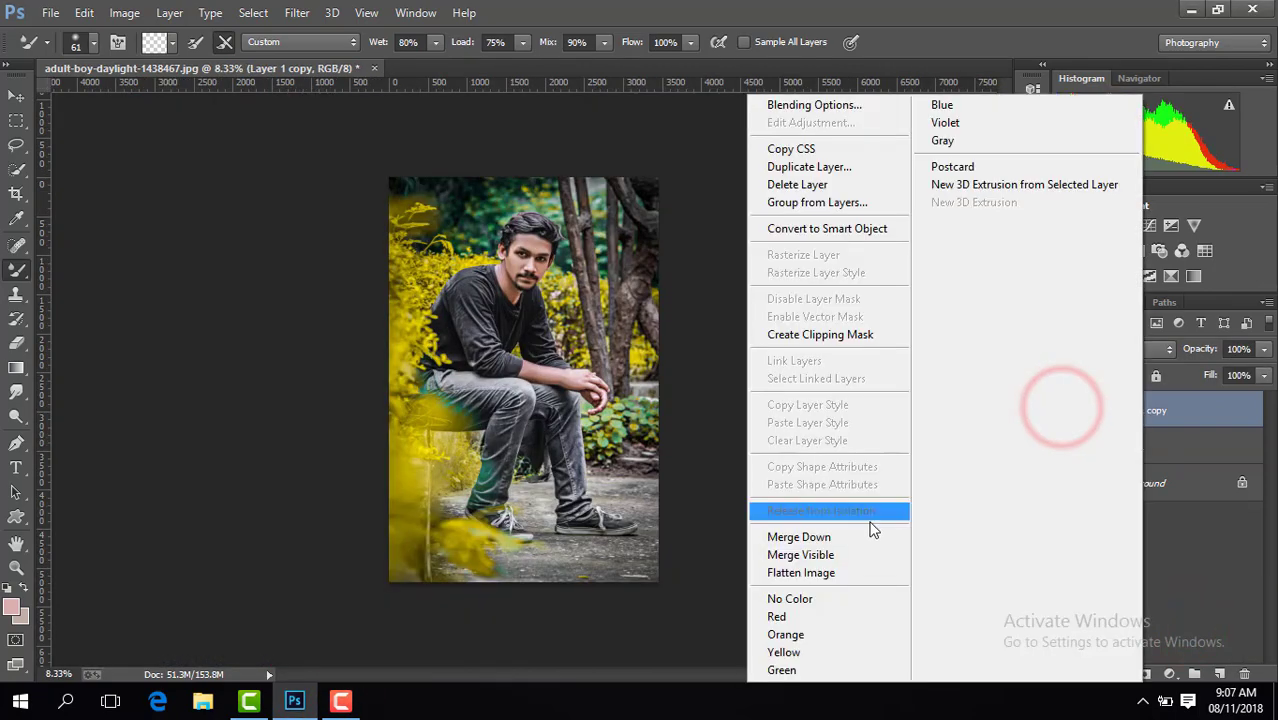
{"action": "left_click", "coordinate": [842, 553]}
In Camera Raw HSL Saturation, set Greens, Aquas and Blues to -100 and Yellows +45
{"action": "left_click", "coordinate": [296, 12]}
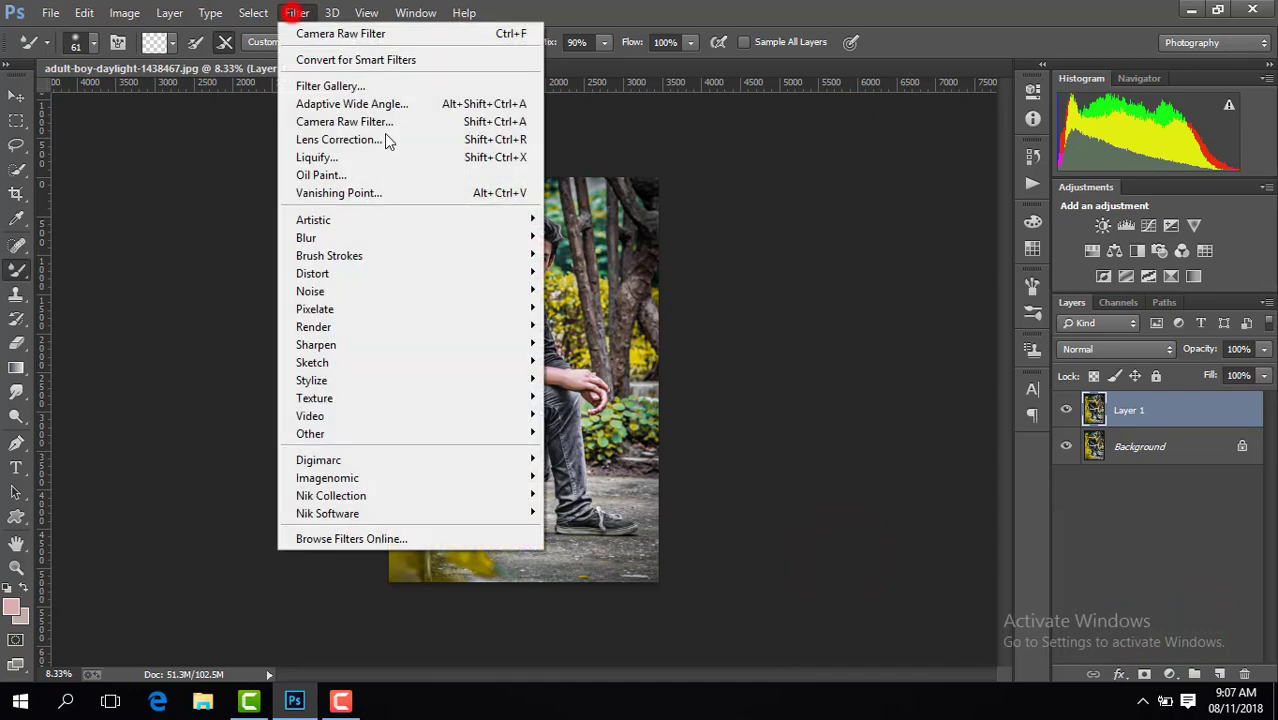
{"action": "left_click", "coordinate": [384, 122]}
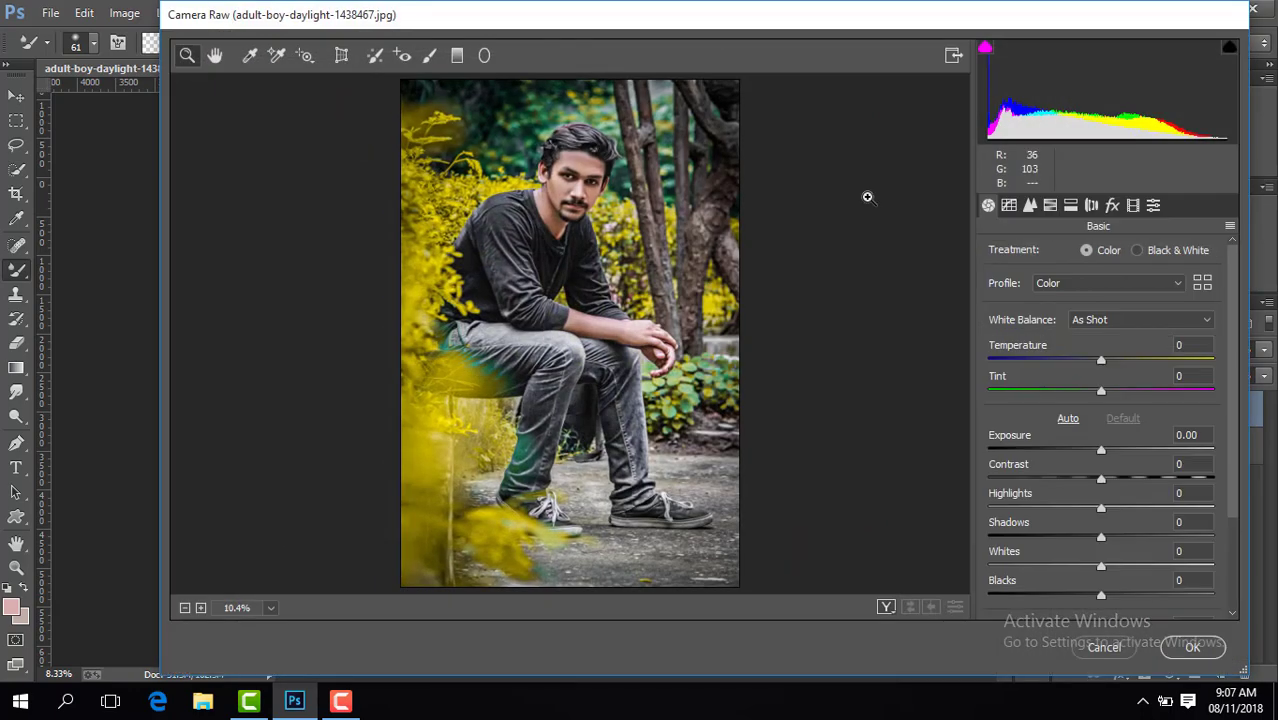
{"action": "left_click", "coordinate": [1051, 207]}
{"action": "left_click", "coordinate": [1074, 262]}
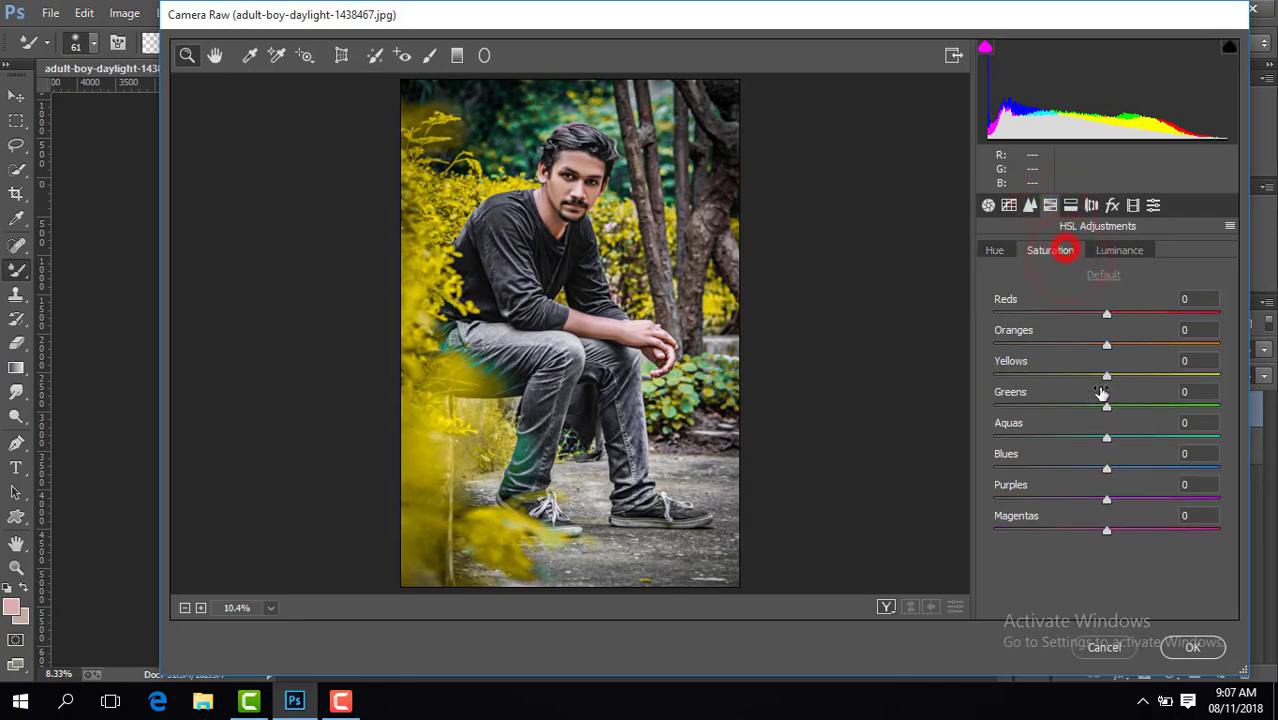
{"action": "left_click_drag", "start_coordinate": [1107, 406], "coordinate": [994, 407]}
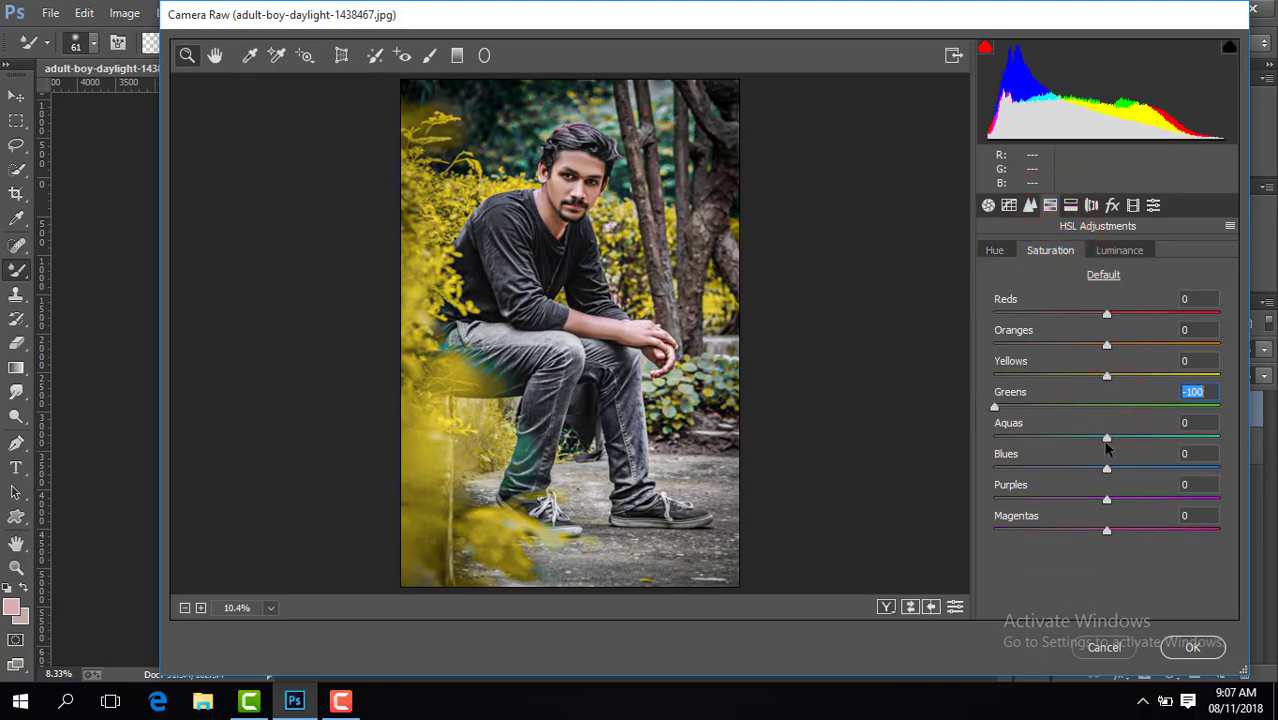
{"action": "left_click_drag", "start_coordinate": [1106, 438], "coordinate": [948, 443]}
{"action": "left_click_drag", "start_coordinate": [1107, 470], "coordinate": [962, 478]}
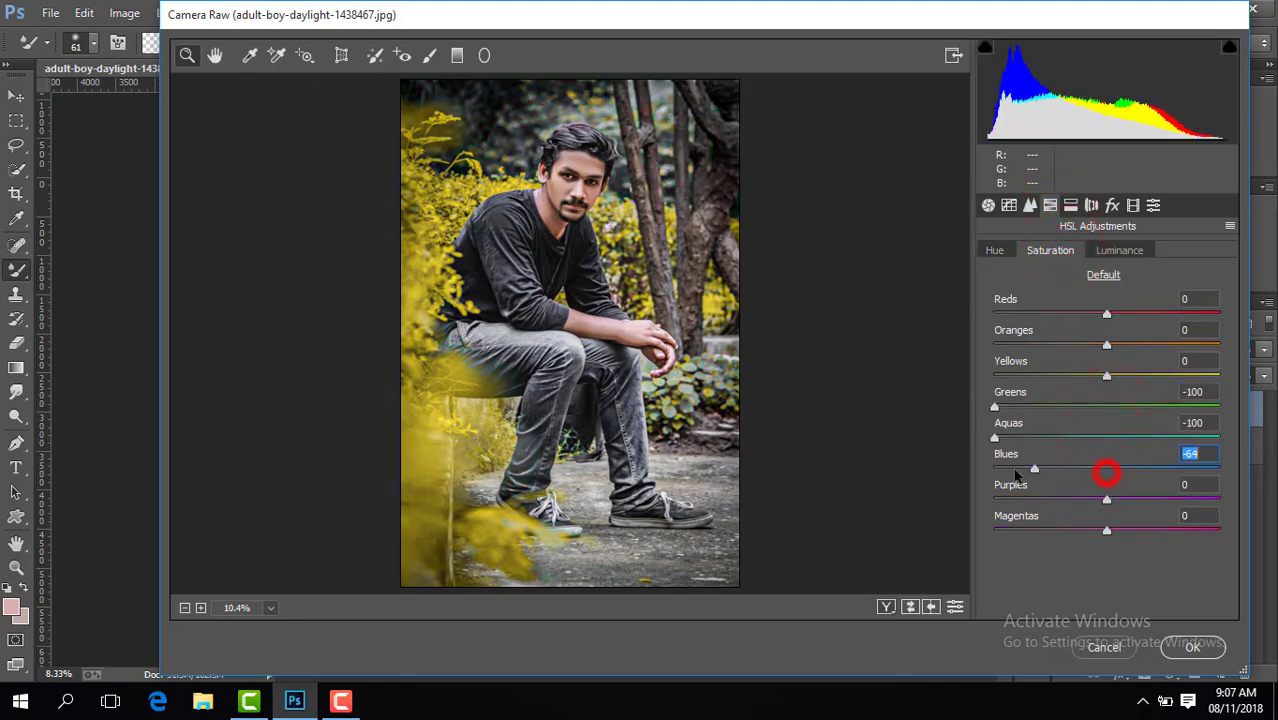
{"action": "left_click_drag", "start_coordinate": [1107, 376], "coordinate": [1156, 380]}
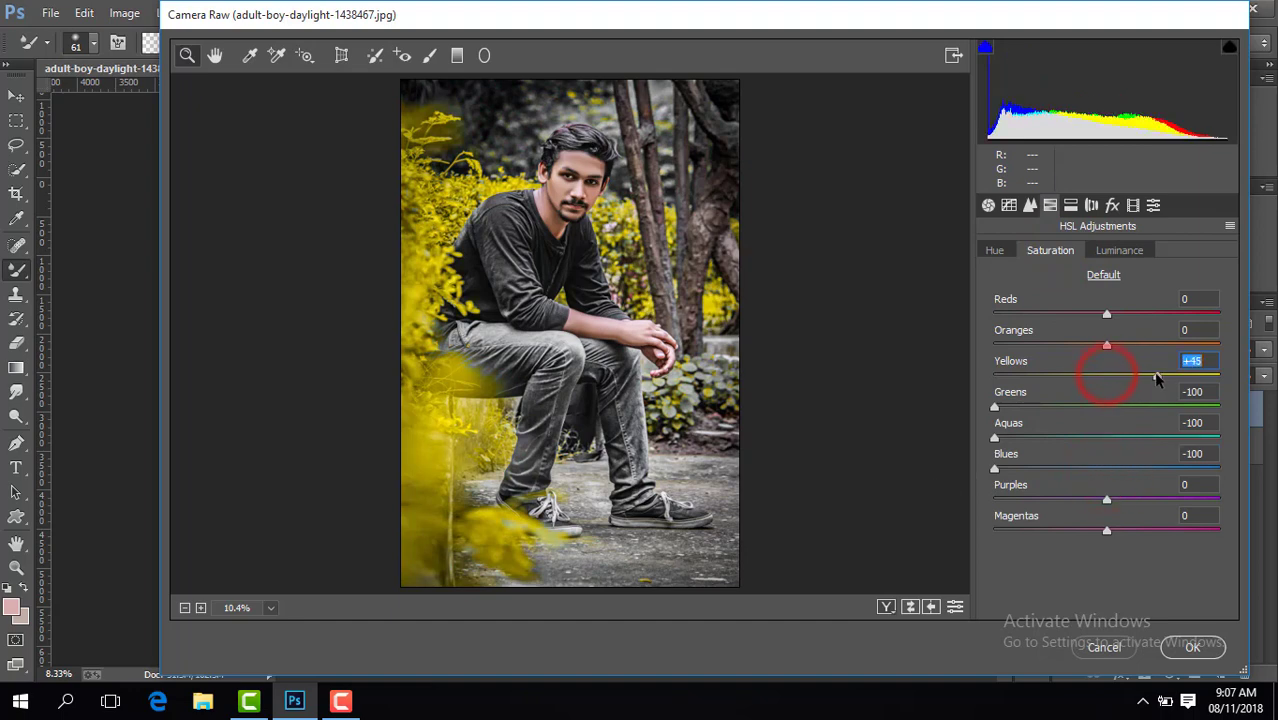
{"action": "left_click", "coordinate": [1118, 250]}
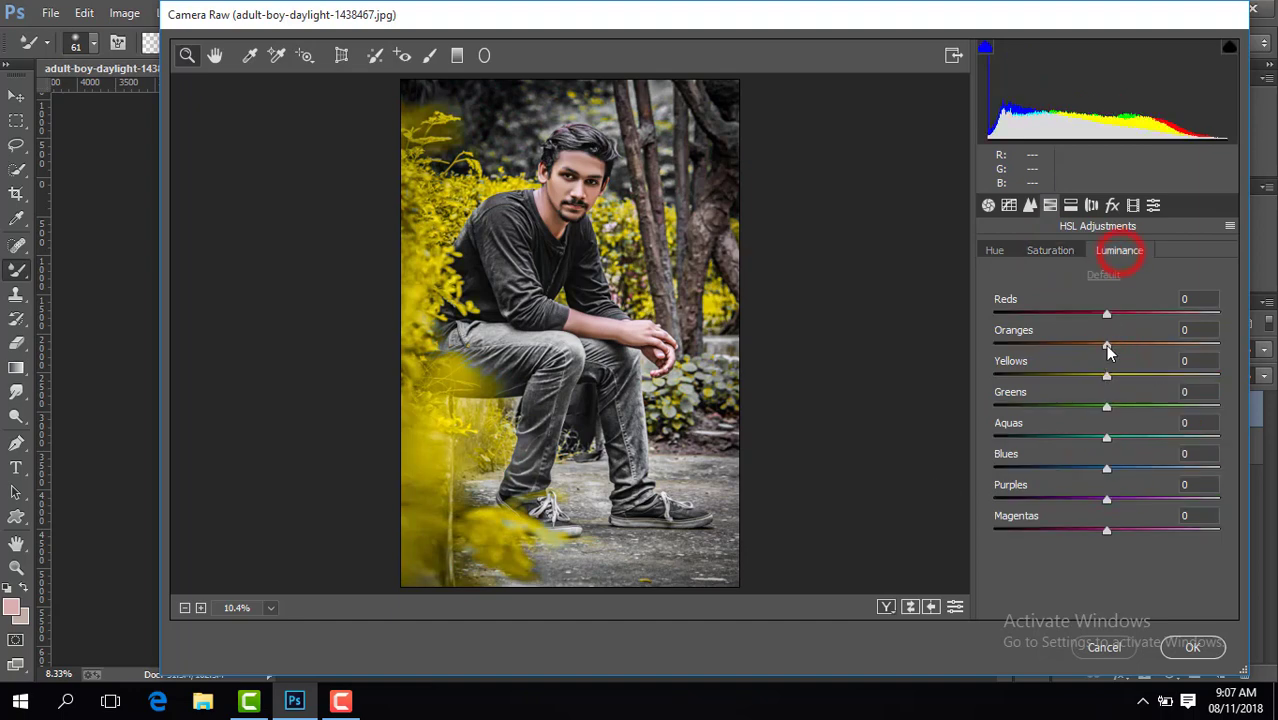
{"action": "left_click", "coordinate": [1050, 254]}
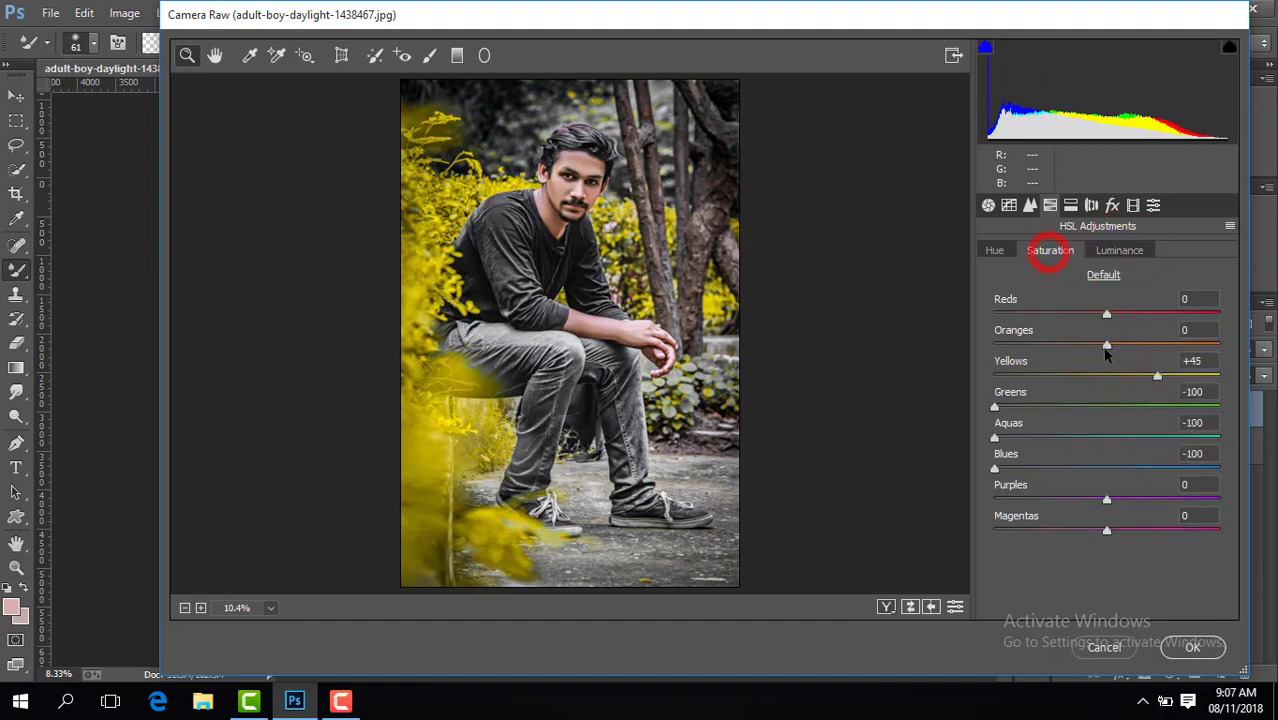
Set Greens hue -100, then Contrast +18, Shadows +8, Blacks -14, Clarity +10, Vibrance +18
{"action": "left_click", "coordinate": [989, 247]}
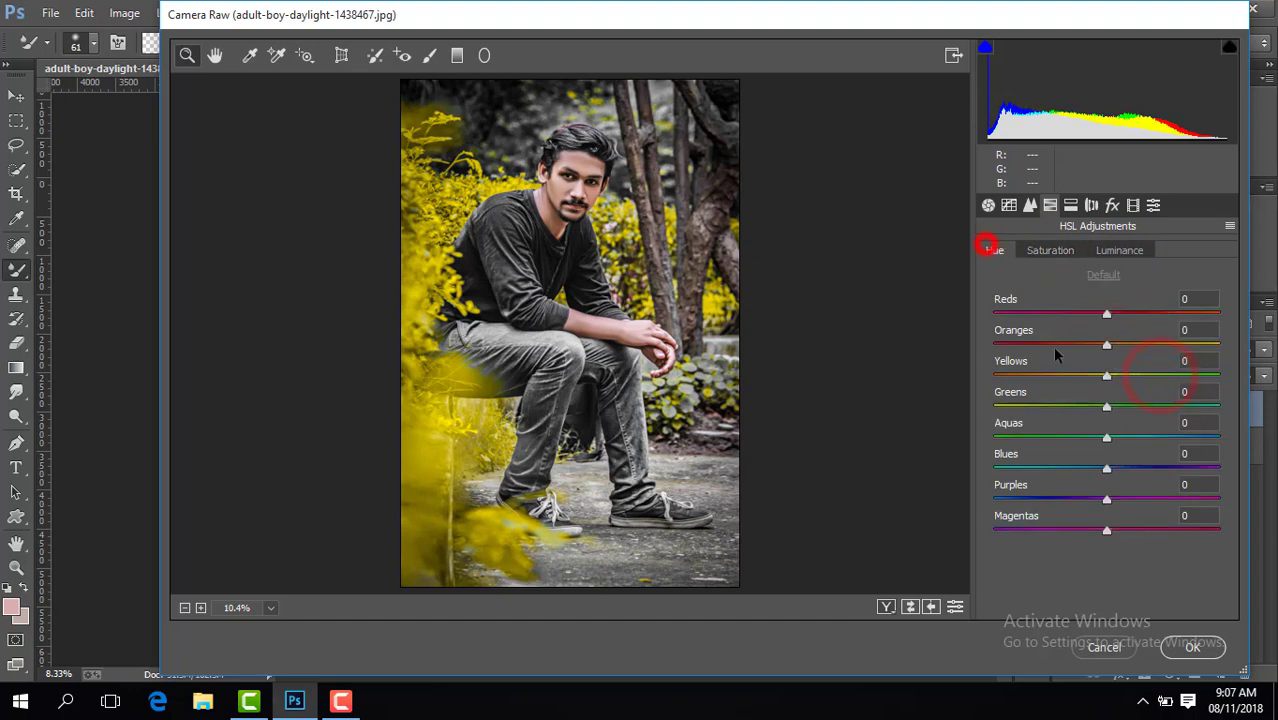
{"action": "left_click_drag", "start_coordinate": [1105, 410], "coordinate": [998, 404]}
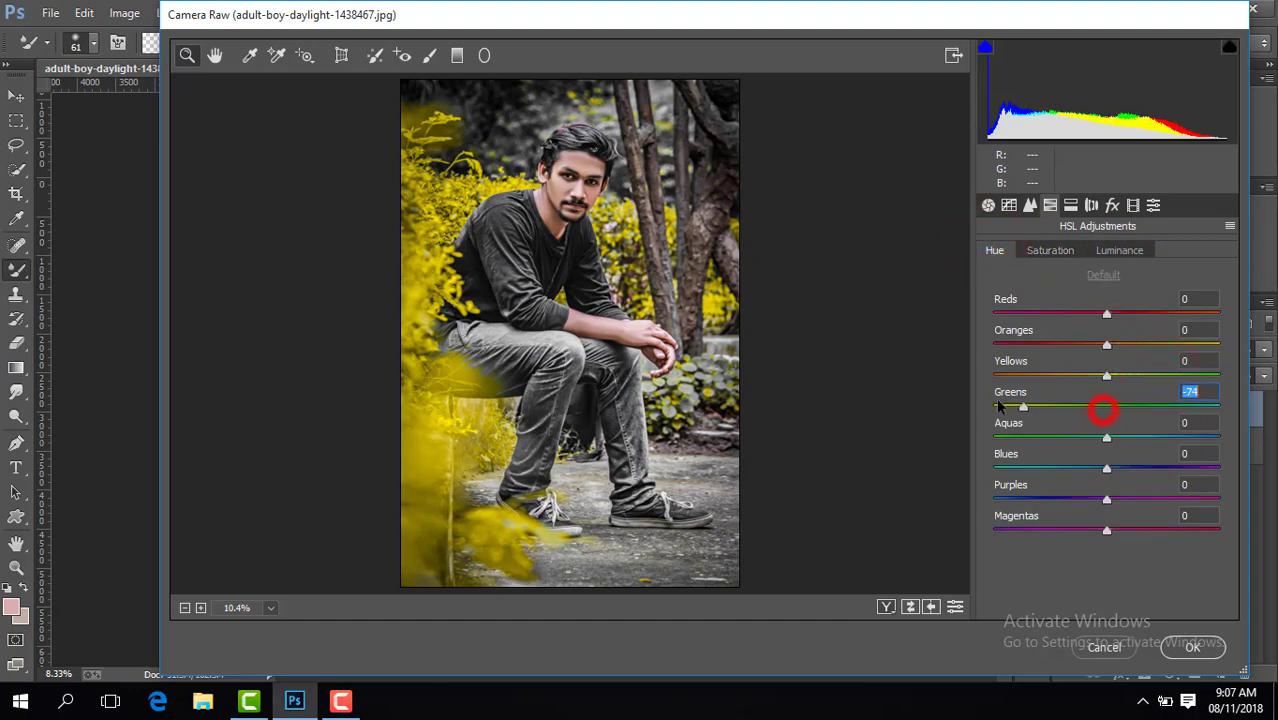
{"action": "left_click", "coordinate": [988, 205]}
{"action": "left_click_drag", "start_coordinate": [1101, 480], "coordinate": [1127, 481]}
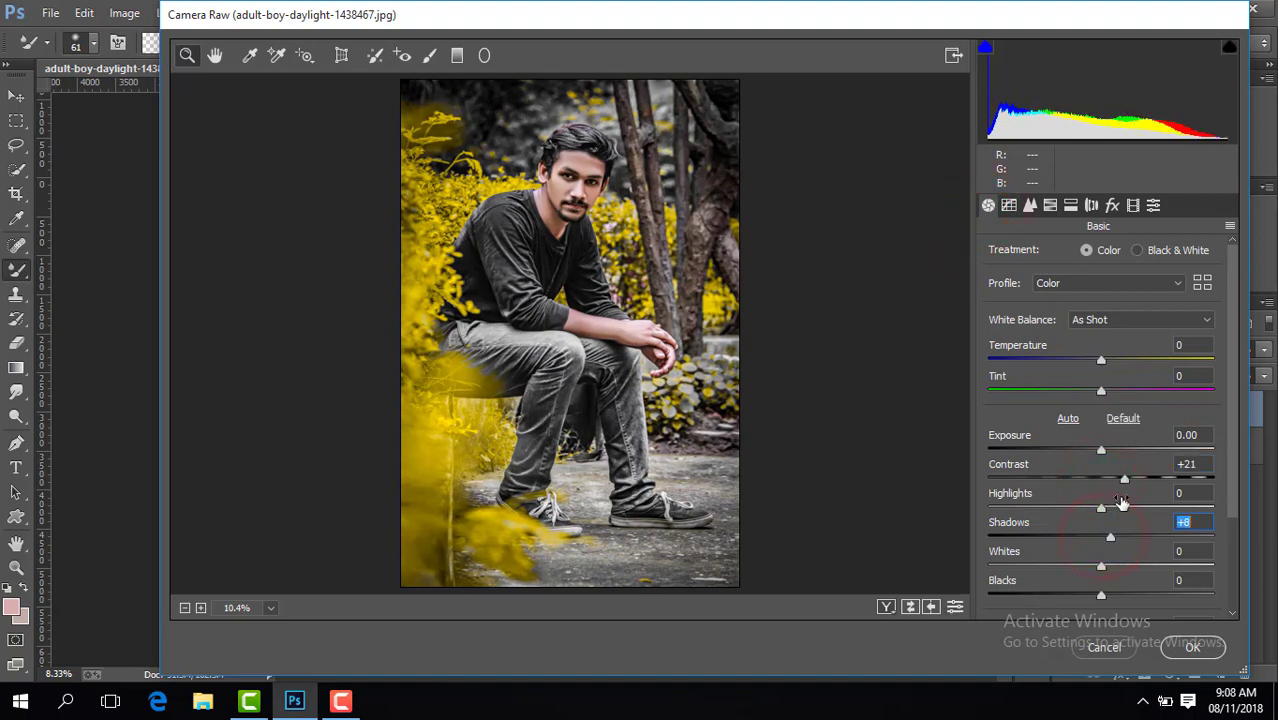
{"action": "left_click_drag", "start_coordinate": [1103, 598], "coordinate": [1087, 598]}
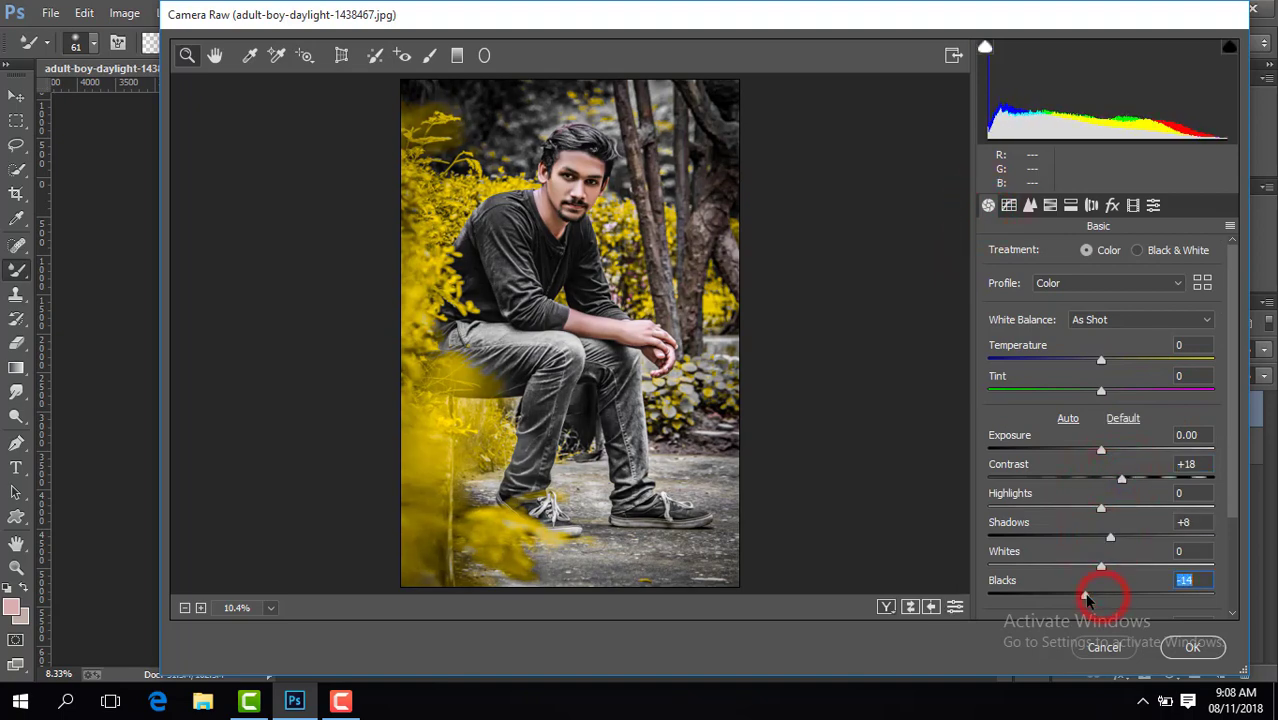
{"action": "left_click_drag", "start_coordinate": [1232, 437], "coordinate": [1126, 552]}
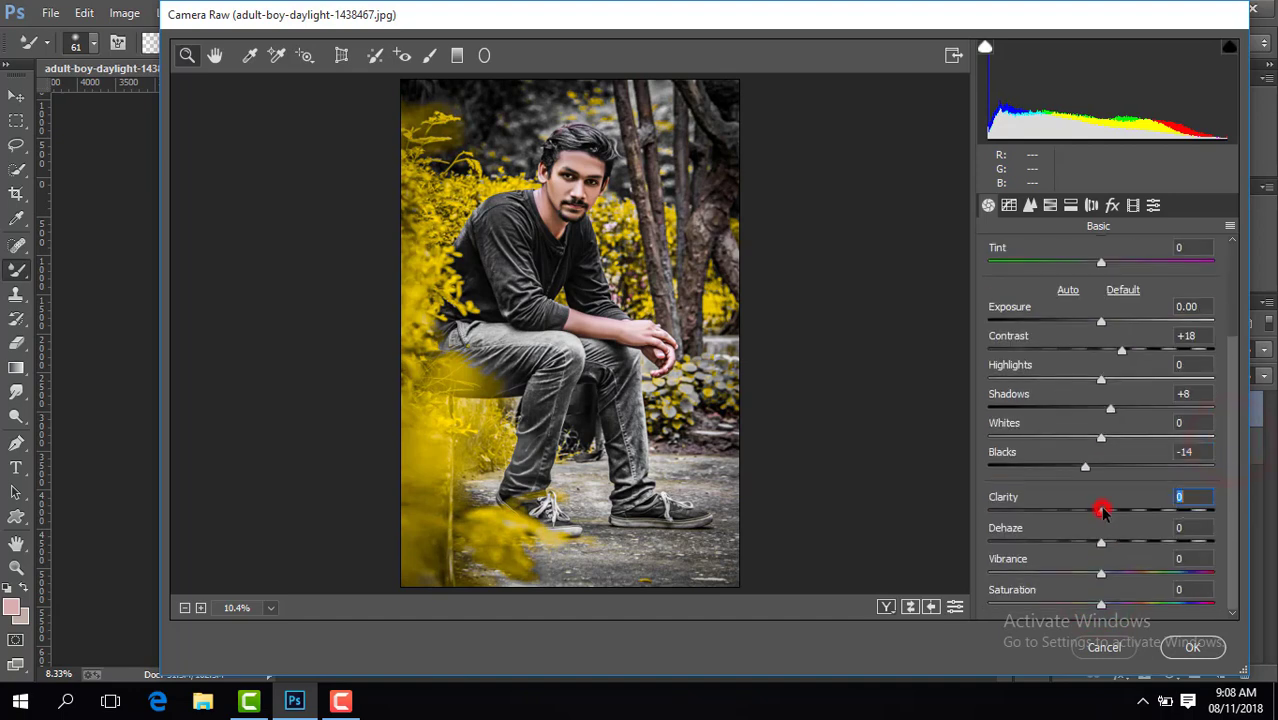
Add a -13 dark vignette and apply the Camera Raw edits to Layer 1
{"action": "left_click", "coordinate": [1112, 205]}
{"action": "mouse_move", "coordinate": [1094, 449]}
{"action": "left_mouse_down"}
{"action": "mouse_move", "coordinate": [1076, 449]}
{"action": "mouse_move", "coordinate": [1092, 446]}
{"action": "left_mouse_up"}
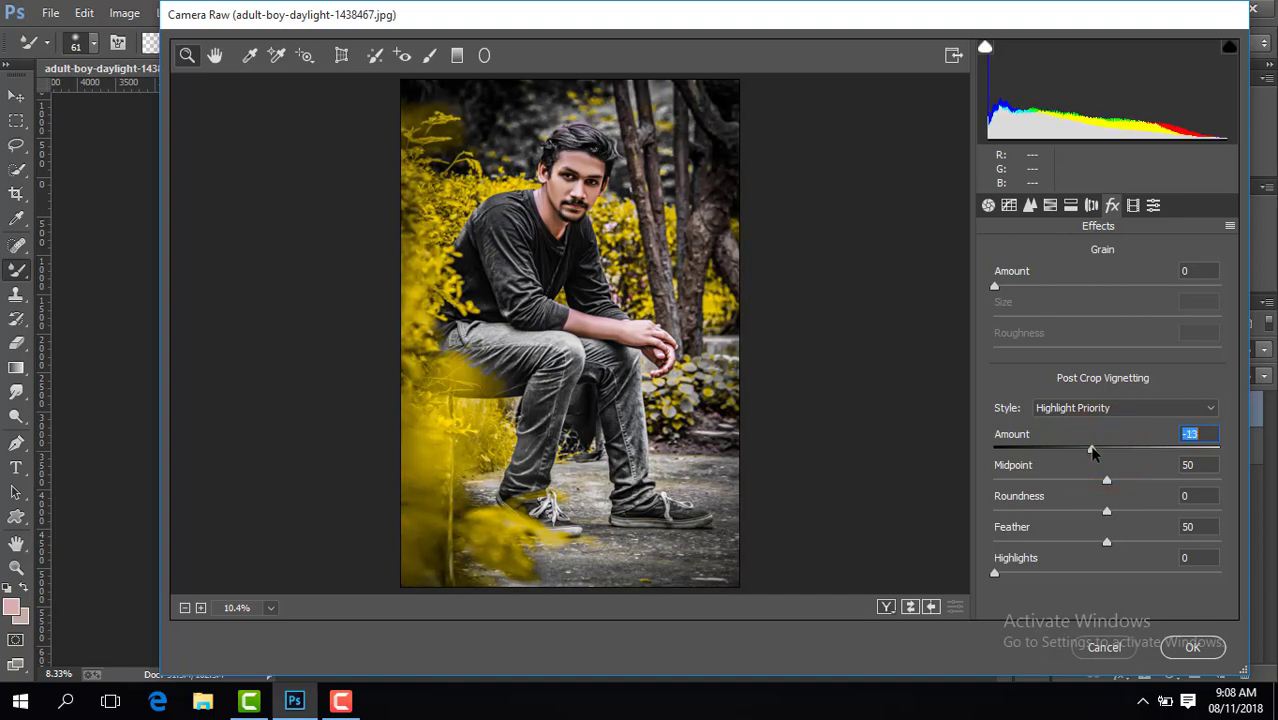
{"action": "left_click", "coordinate": [1193, 647]}
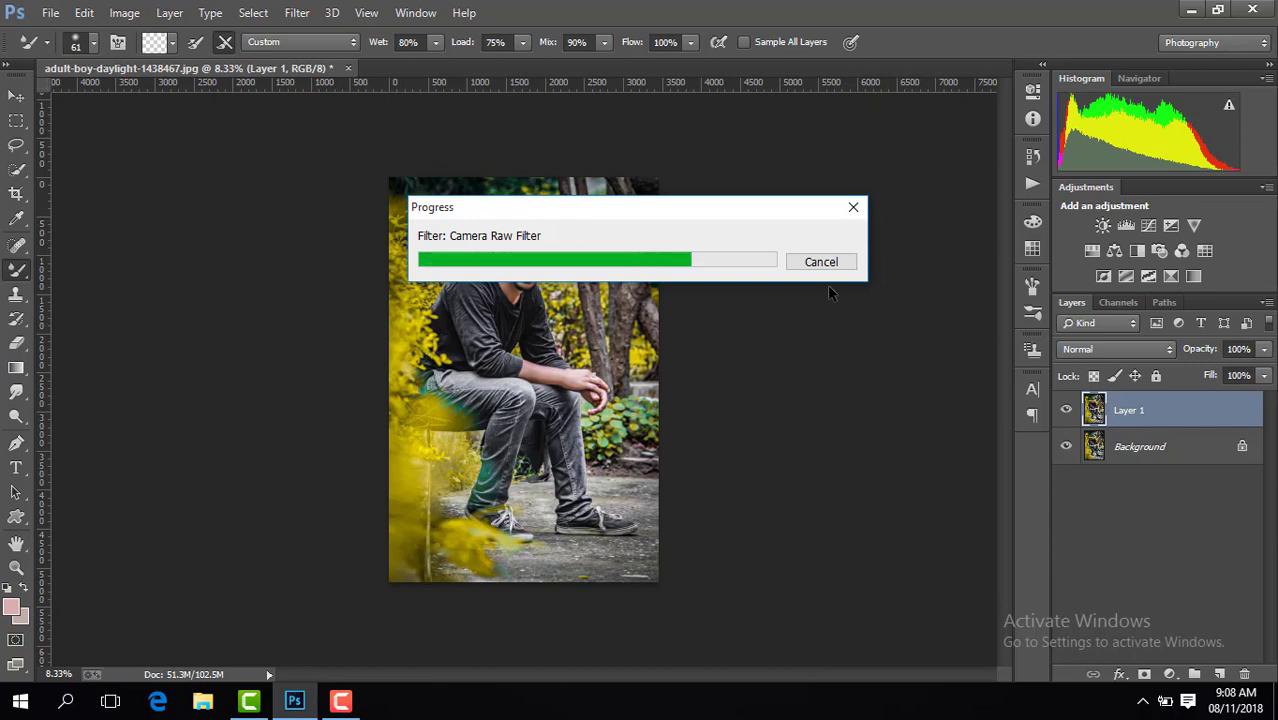
On a new layer, fade the photo's bottom with a black gradient at 73% opacity
{"action": "left_click", "coordinate": [1066, 411]}
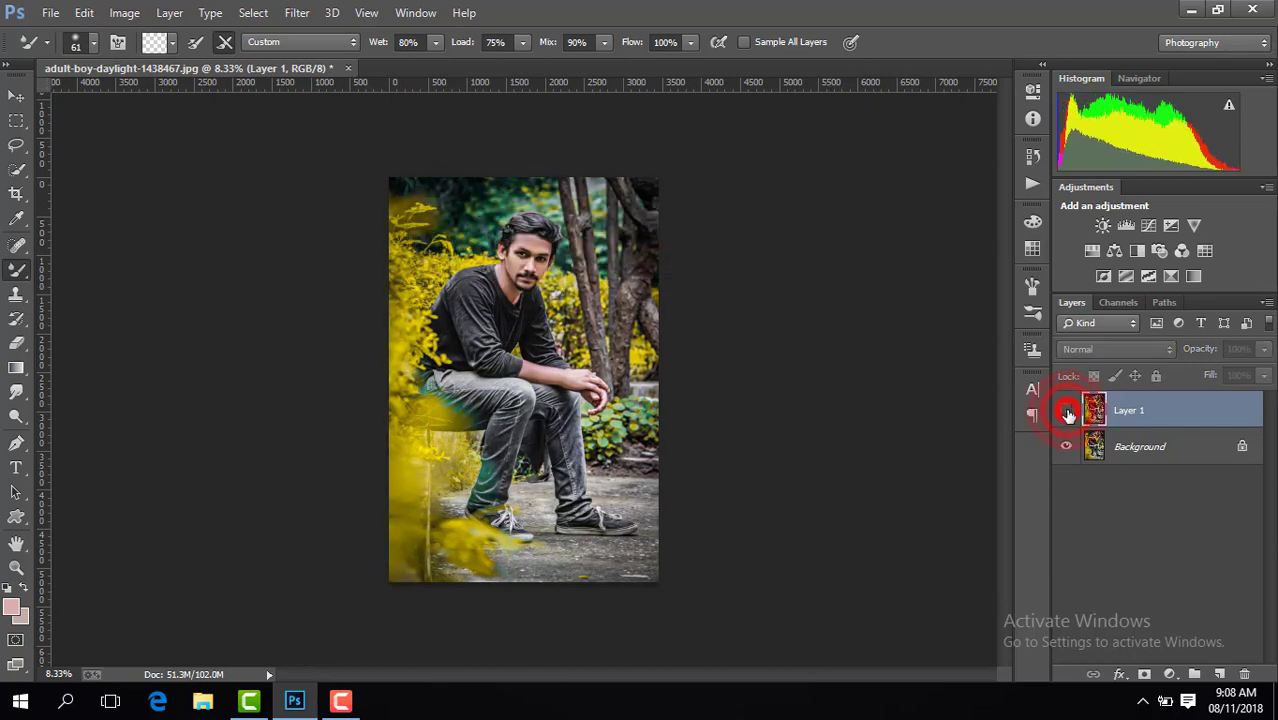
{"action": "left_click", "coordinate": [1066, 411]}
{"action": "left_click", "coordinate": [1220, 674]}
{"action": "left_click", "coordinate": [15, 367]}
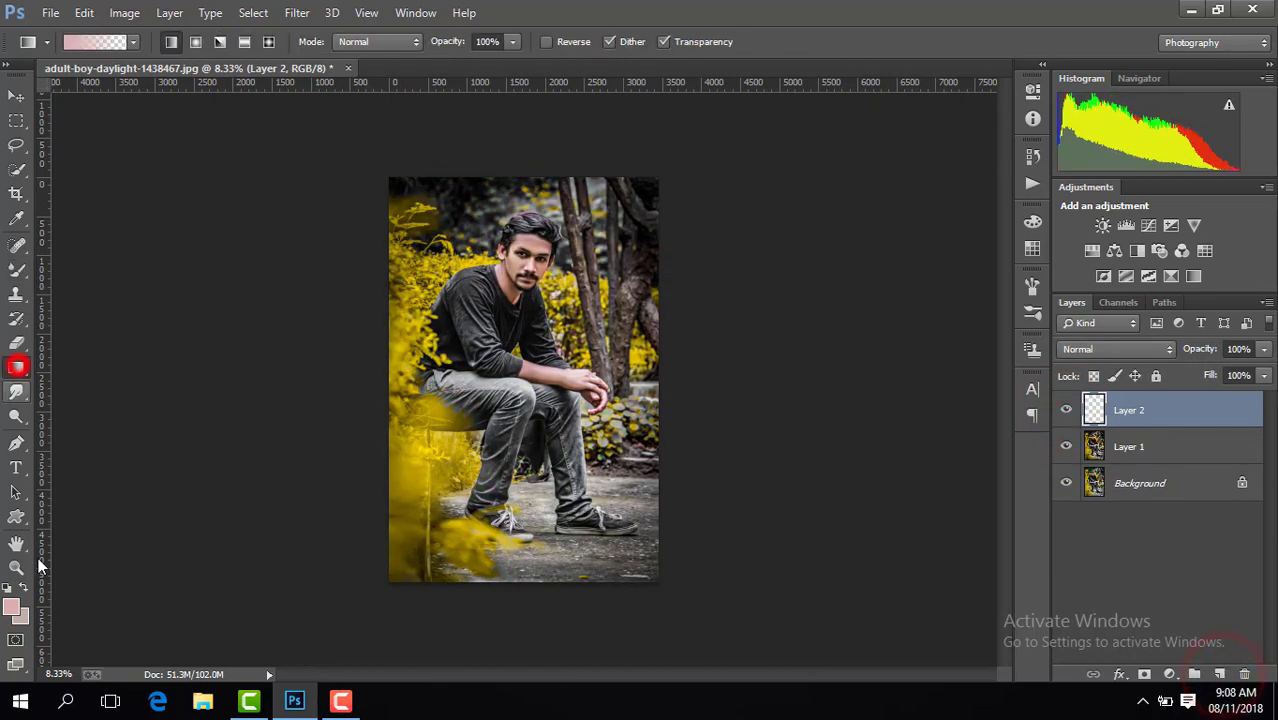
{"action": "left_click", "coordinate": [12, 607]}
{"action": "left_click", "coordinate": [762, 465]}
{"action": "key", "text": "Return"}
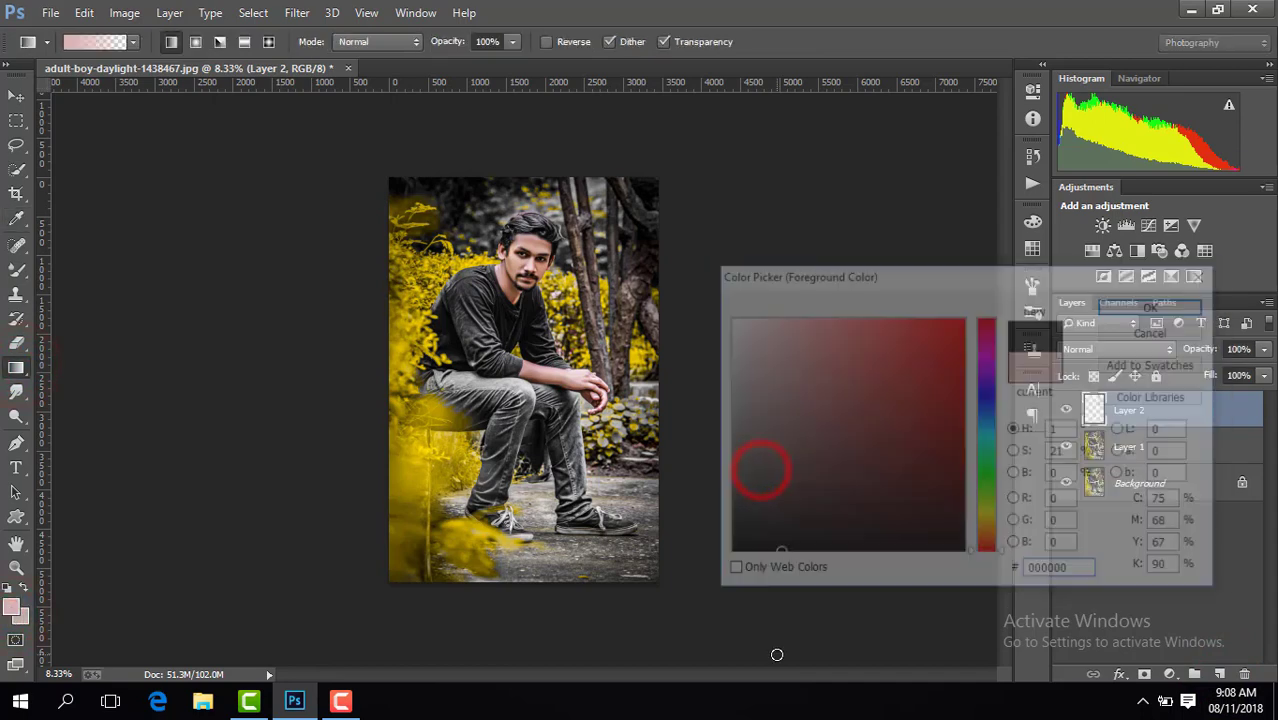
{"action": "left_click_drag", "start_coordinate": [523, 440], "coordinate": [517, 586]}
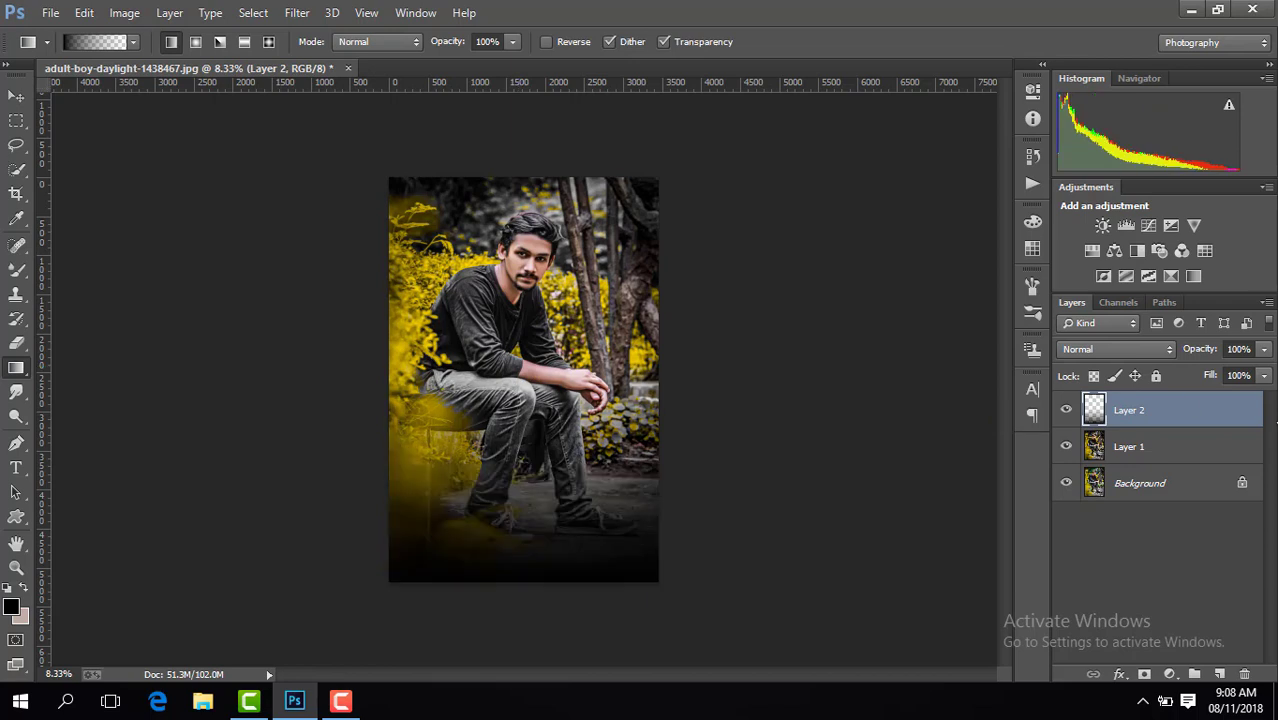
{"action": "left_click", "coordinate": [1264, 350]}
{"action": "left_click_drag", "start_coordinate": [1263, 372], "coordinate": [1249, 370]}
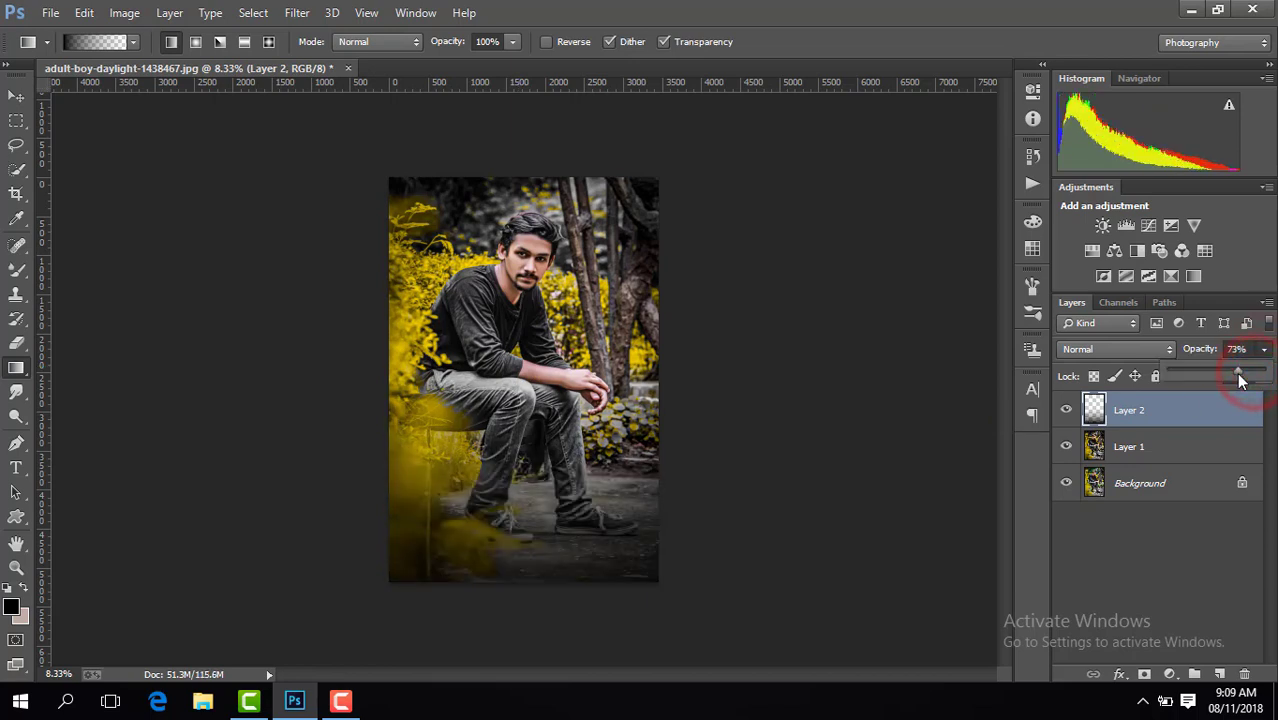
{"action": "left_click", "coordinate": [1066, 411]}
Merge all visible layers and duplicate the merged result onto a new layer
{"action": "right_click", "coordinate": [1066, 413]}
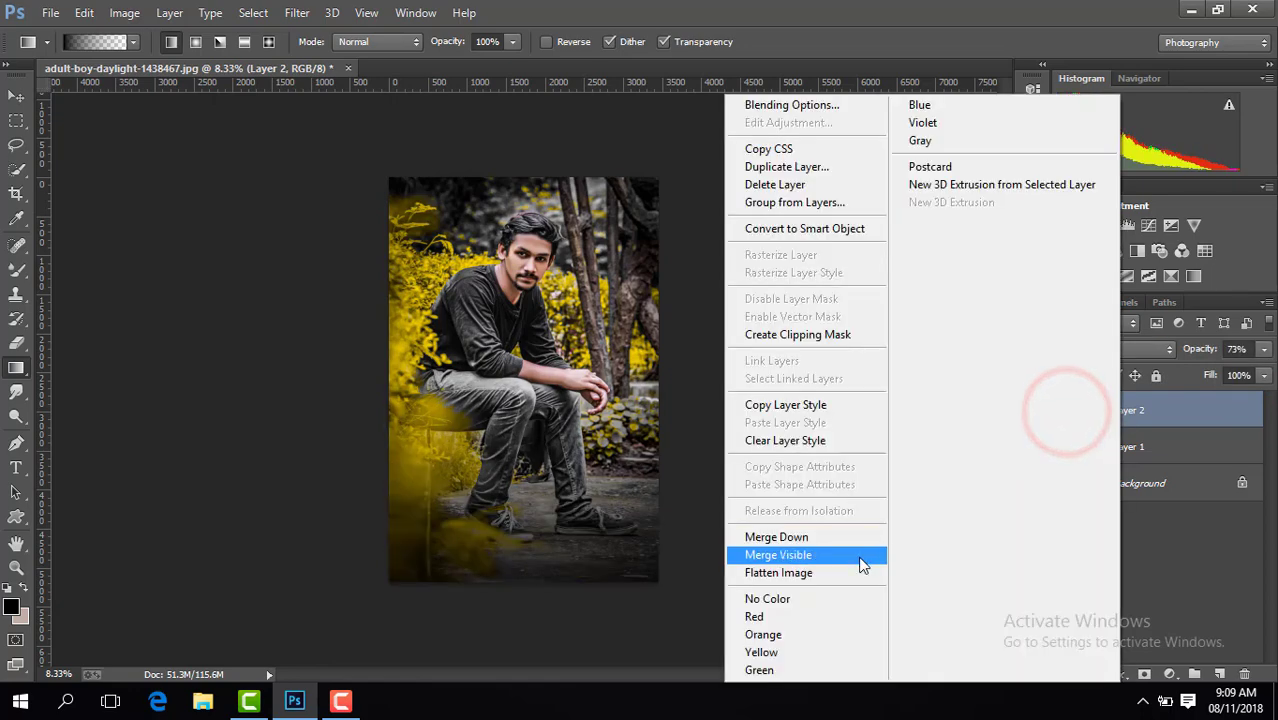
{"action": "left_click", "coordinate": [858, 560]}
{"action": "key", "text": "ctrl+minus"}
{"action": "key", "text": "ctrl+plus"}
{"action": "key", "text": "ctrl+plus"}
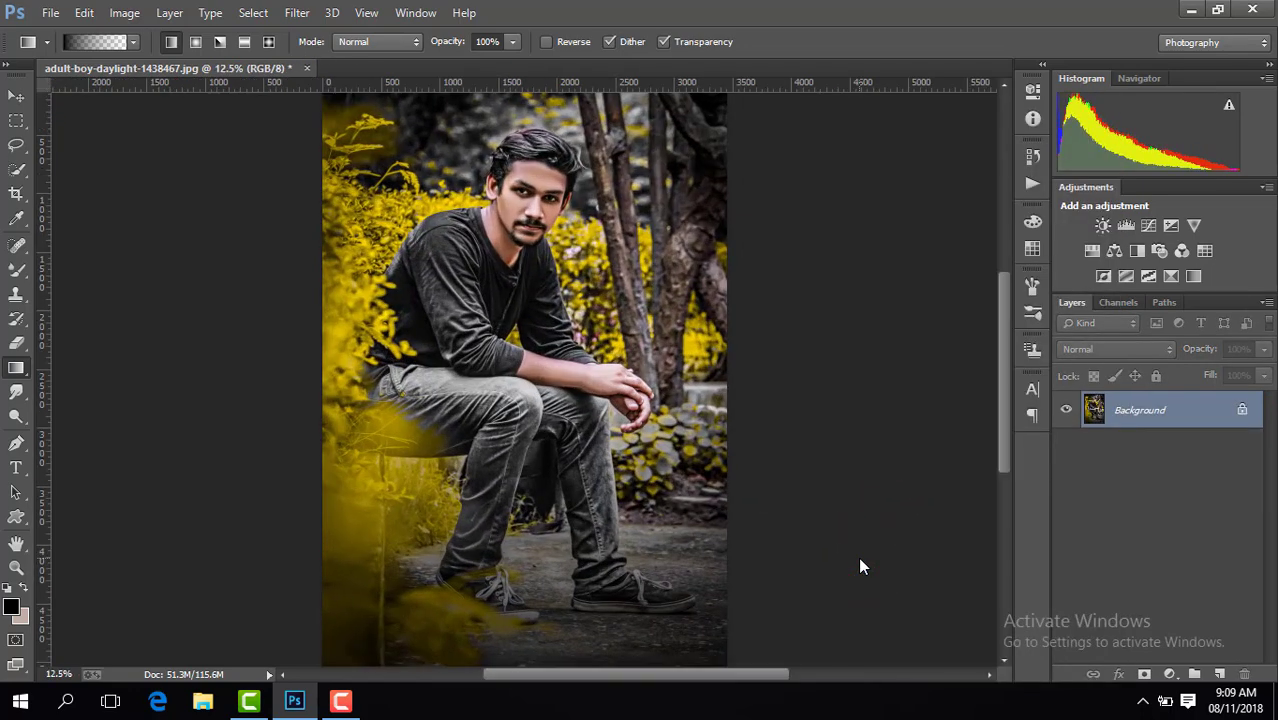
{"action": "key", "text": "ctrl+minus"}
{"action": "key", "text": "ctrl+j"}
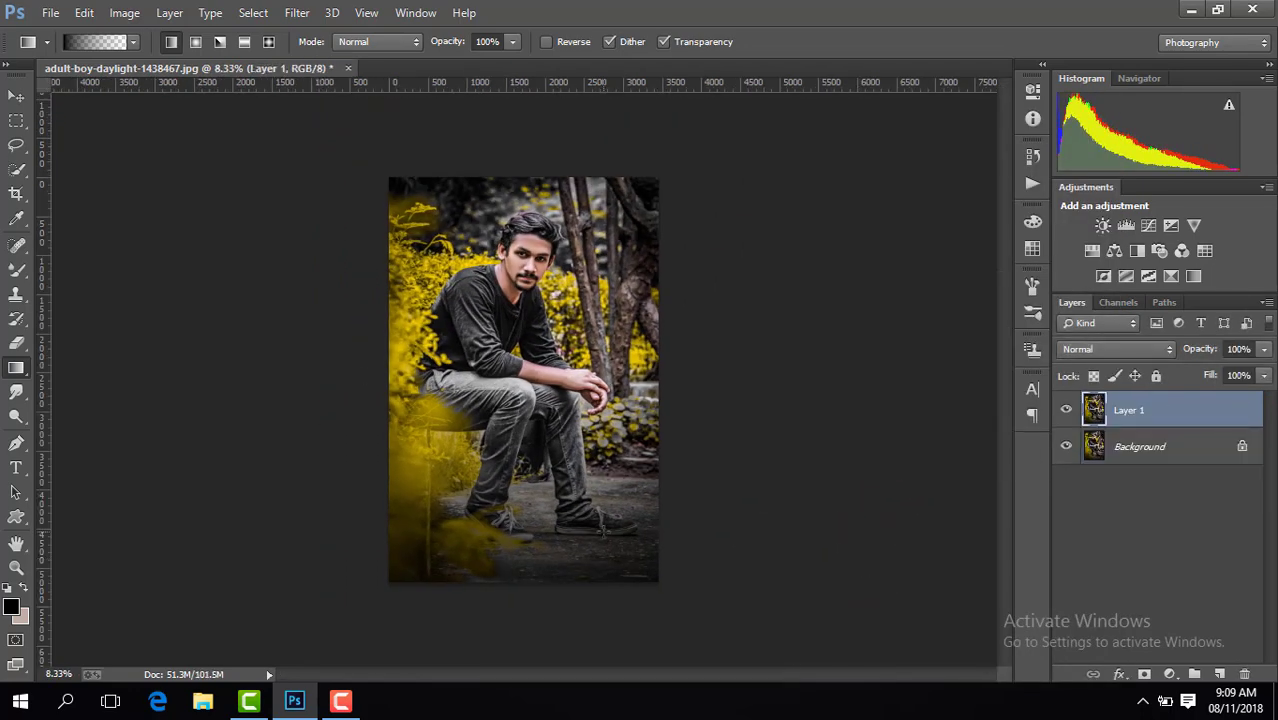